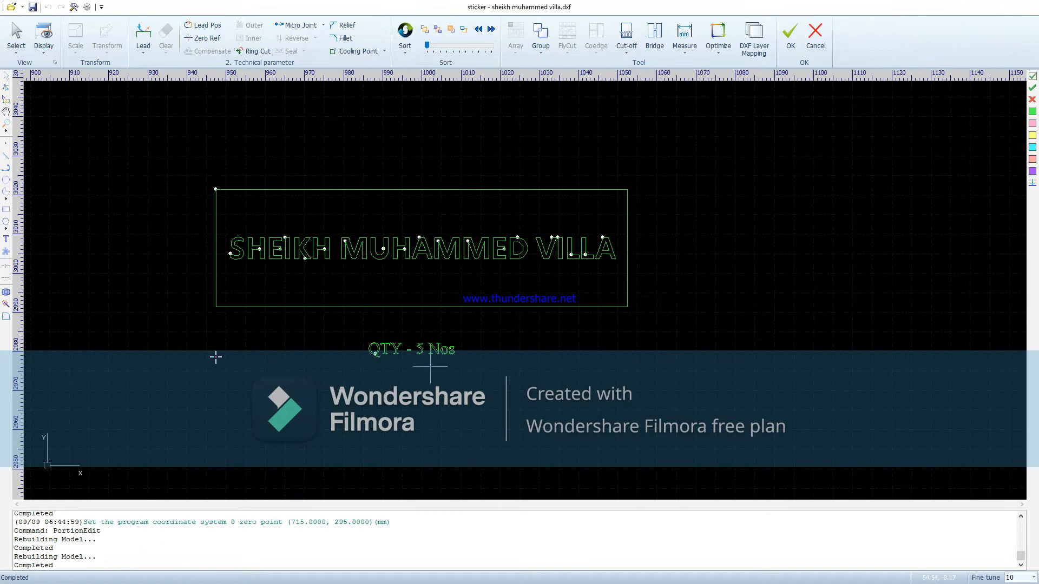
# Step: Move the quantity note away from the sticker, up and to its right, and set it to not working
pyautogui.scroll(-3, 338, 366)
pyautogui.moveTo(385, 348); pyautogui.dragTo(568, 189)
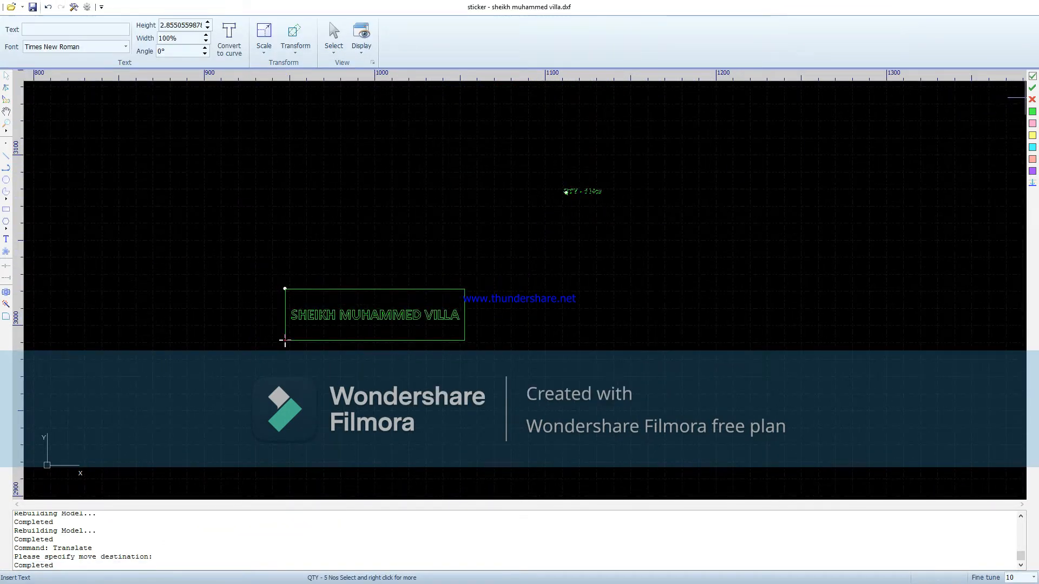
pyautogui.click(1032, 100)
pyautogui.click(662, 210)
# Step: Assign the sticker's lettering contours to the pink layer, leaving the rectangular border on the green layer
pyautogui.scroll(2, 580, 191)
pyautogui.scroll(-3, 515, 210)
pyautogui.scroll(2, 253, 375)
pyautogui.moveTo(516, 301)
pyautogui.mouseDown()
pyautogui.moveTo(260, 285)
pyautogui.moveTo(284, 287)
pyautogui.mouseUp()
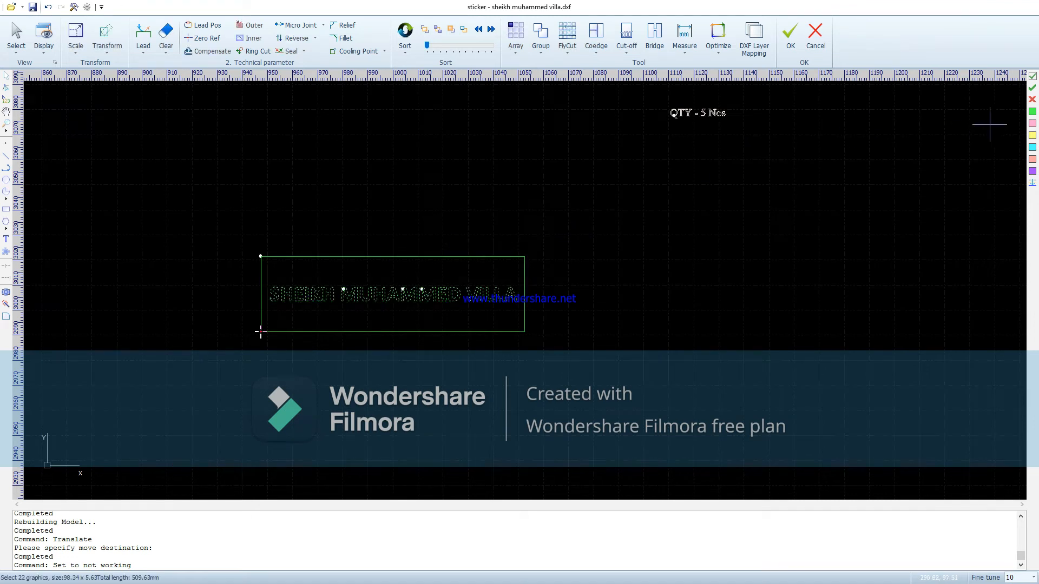
pyautogui.click(1032, 124)
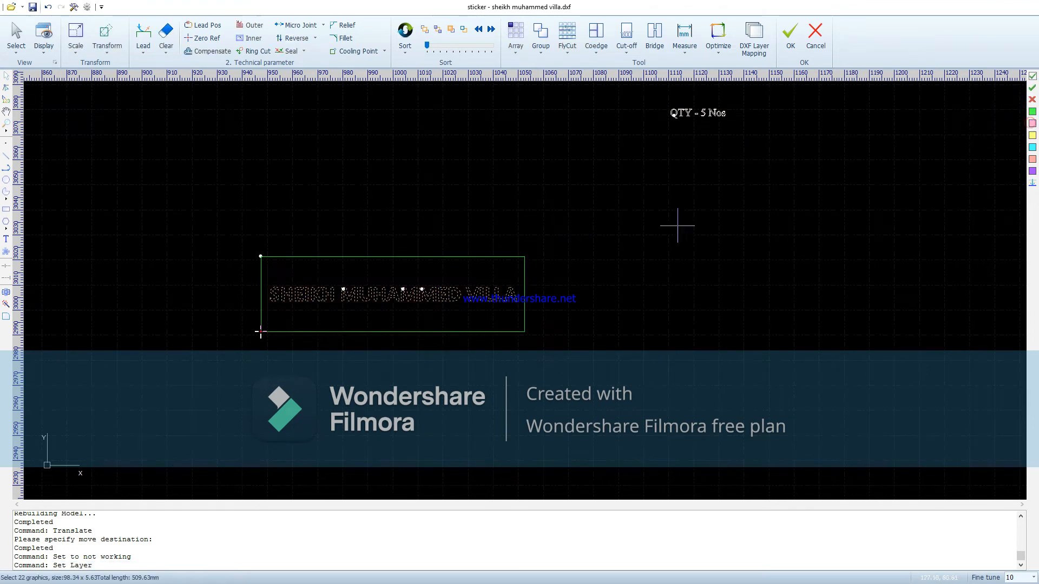
pyautogui.press('Escape')
pyautogui.scroll(3, 347, 271)
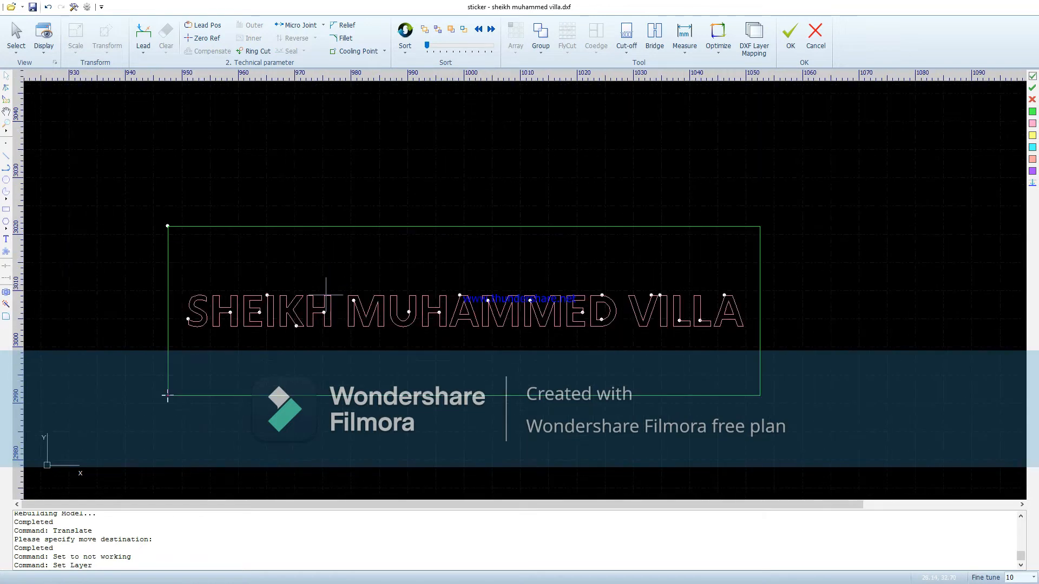
pyautogui.scroll(-1, 298, 277)
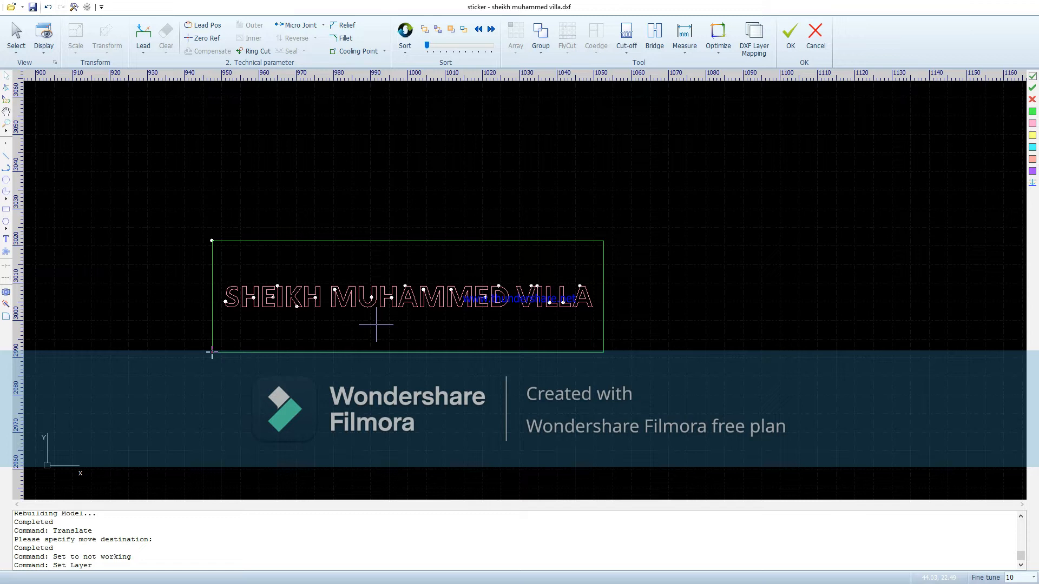
pyautogui.moveTo(611, 318); pyautogui.dragTo(219, 217)
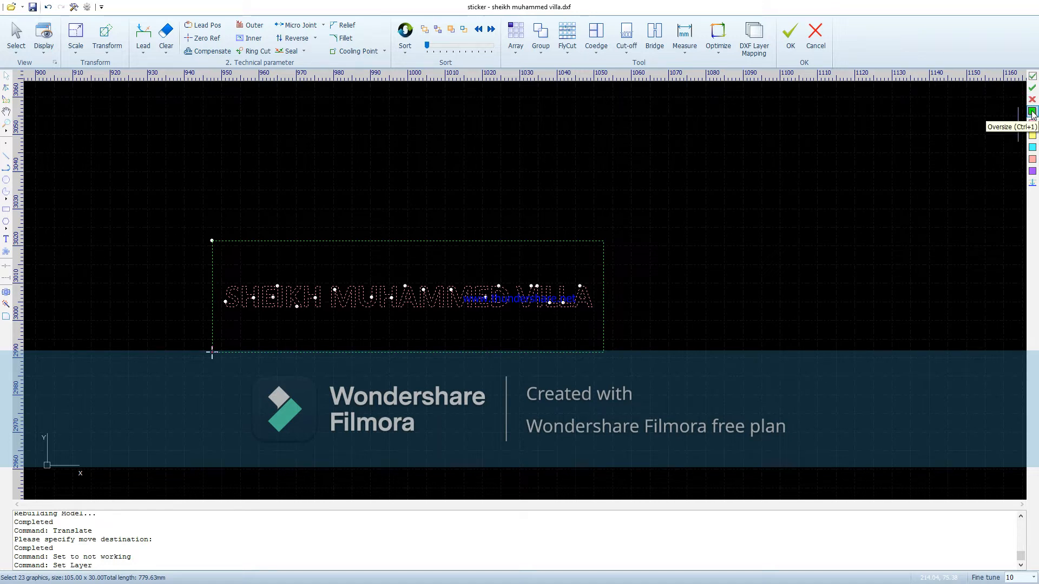
pyautogui.click(555, 200)
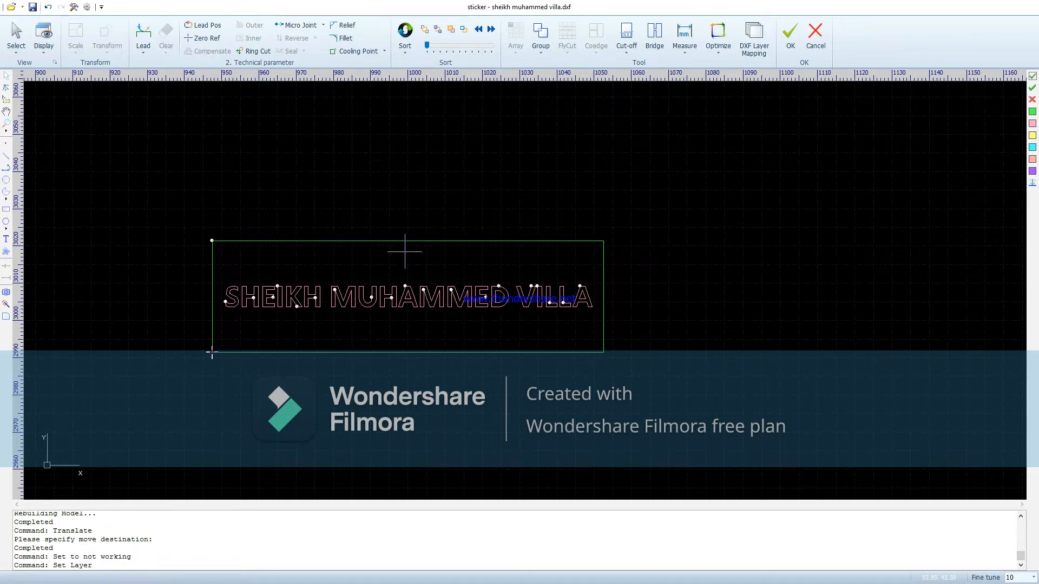
pyautogui.click(211, 352)
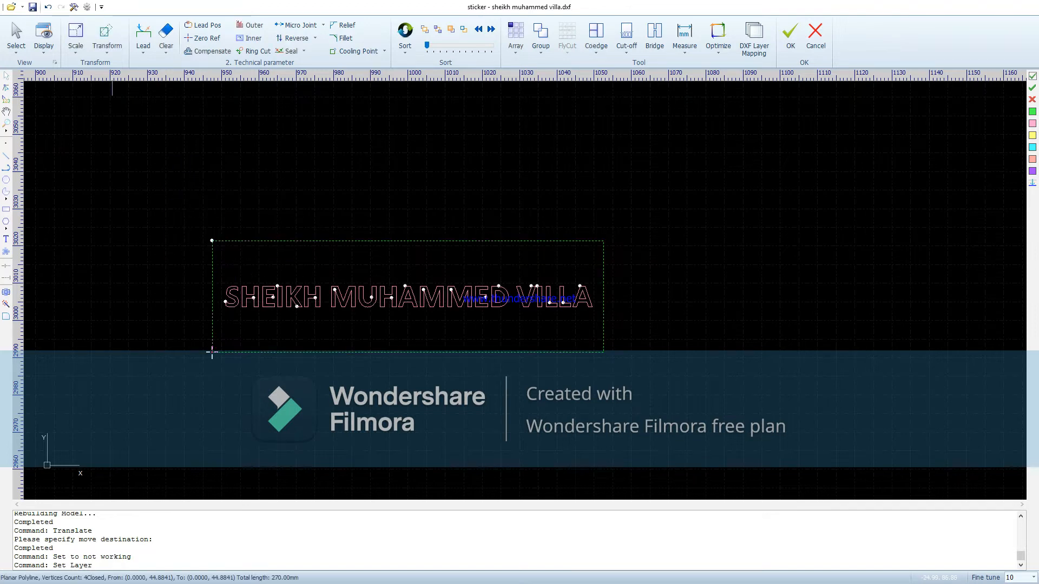
pyautogui.click(144, 34)
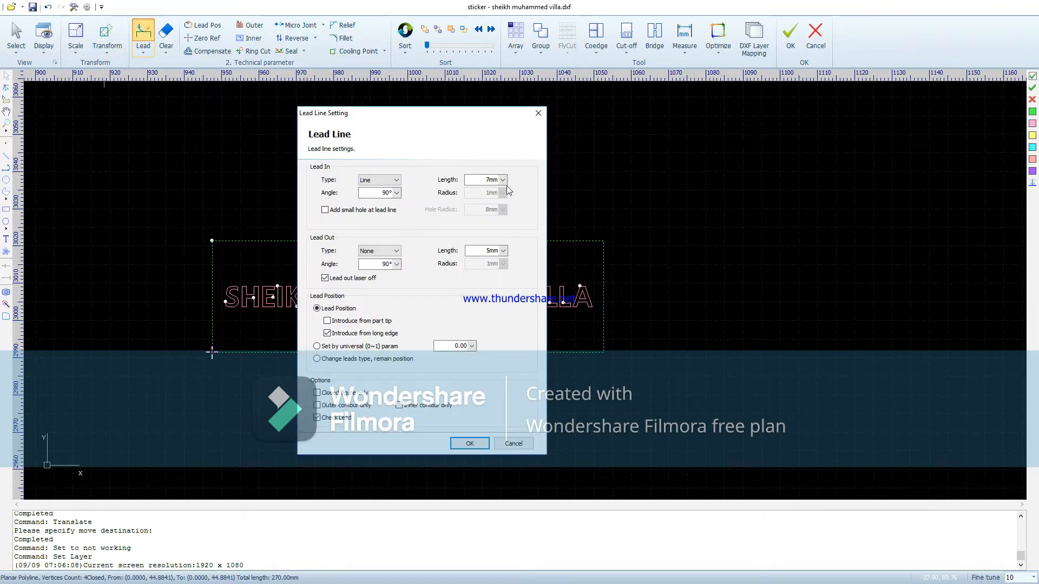
pyautogui.click(521, 441)
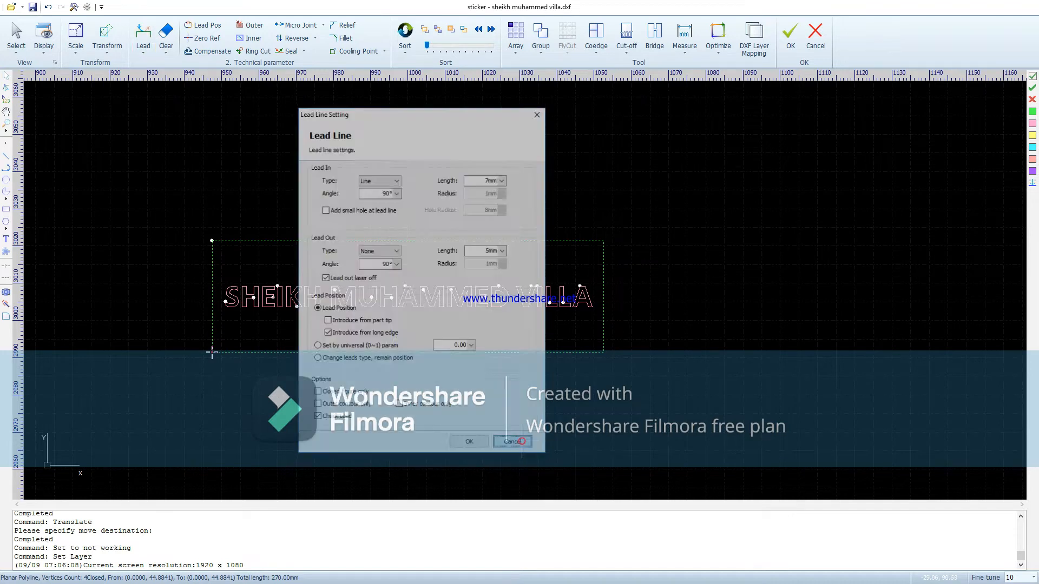
# Step: Array the complete sticker downward in five rows and one column with 0 mm row and column intervals
pyautogui.scroll(-2, 376, 285)
pyautogui.moveTo(553, 366); pyautogui.dragTo(112, 225)
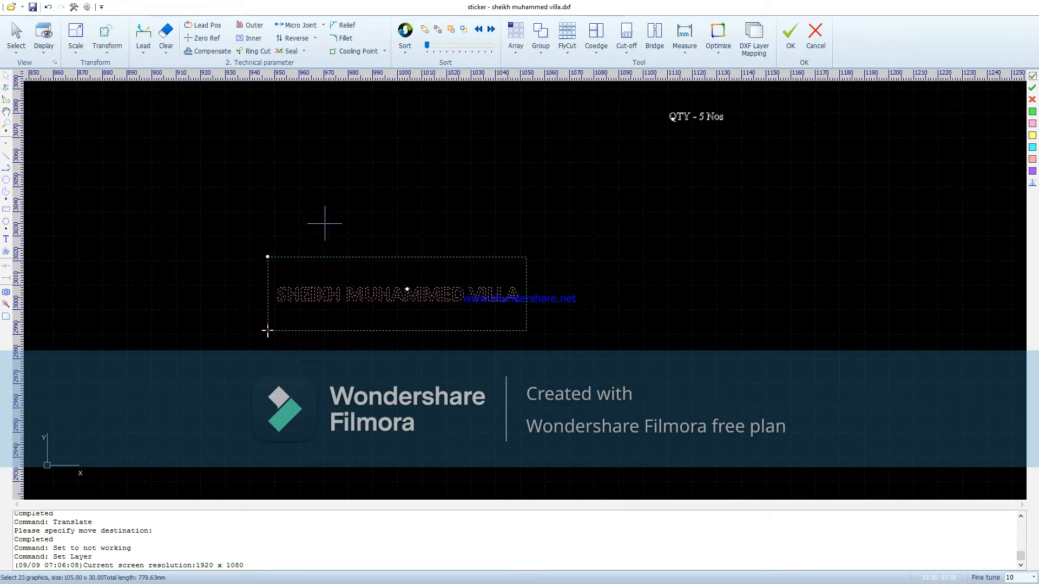
pyautogui.click(516, 34)
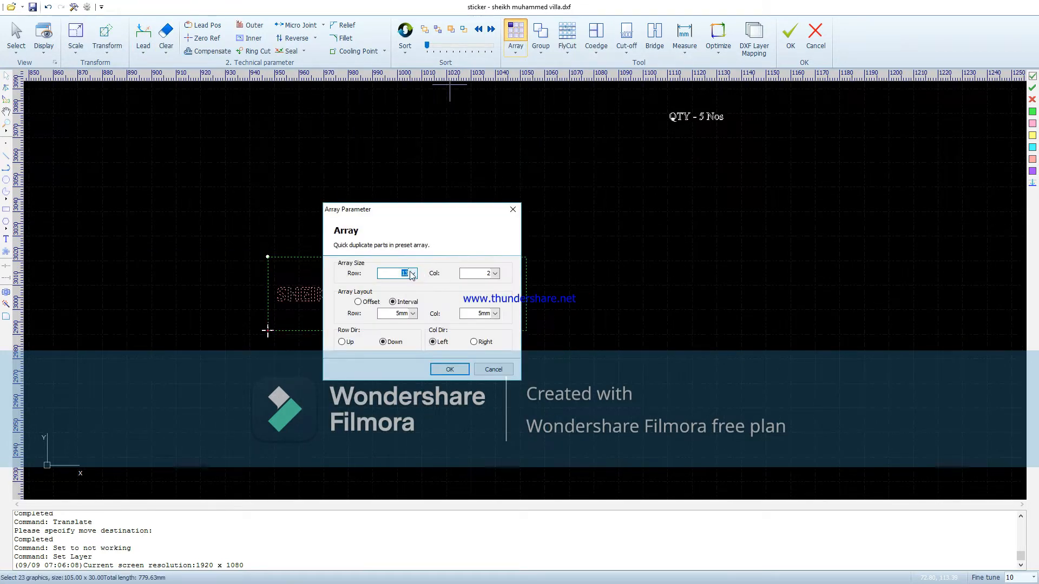
pyautogui.write('5')
pyautogui.press('Tab')
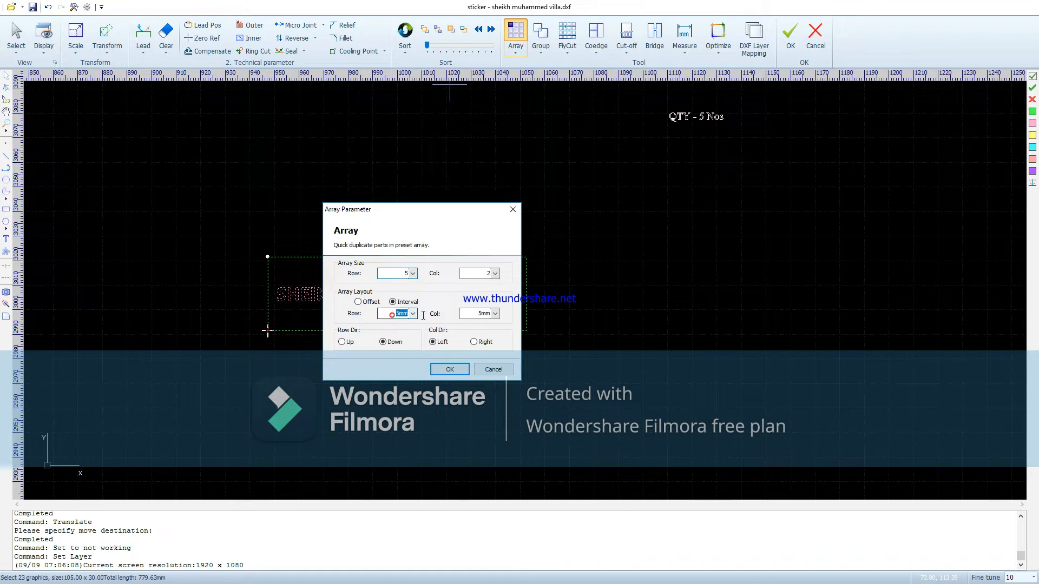
pyautogui.write('0')
pyautogui.moveTo(477, 313); pyautogui.dragTo(507, 328)
pyautogui.write('0')
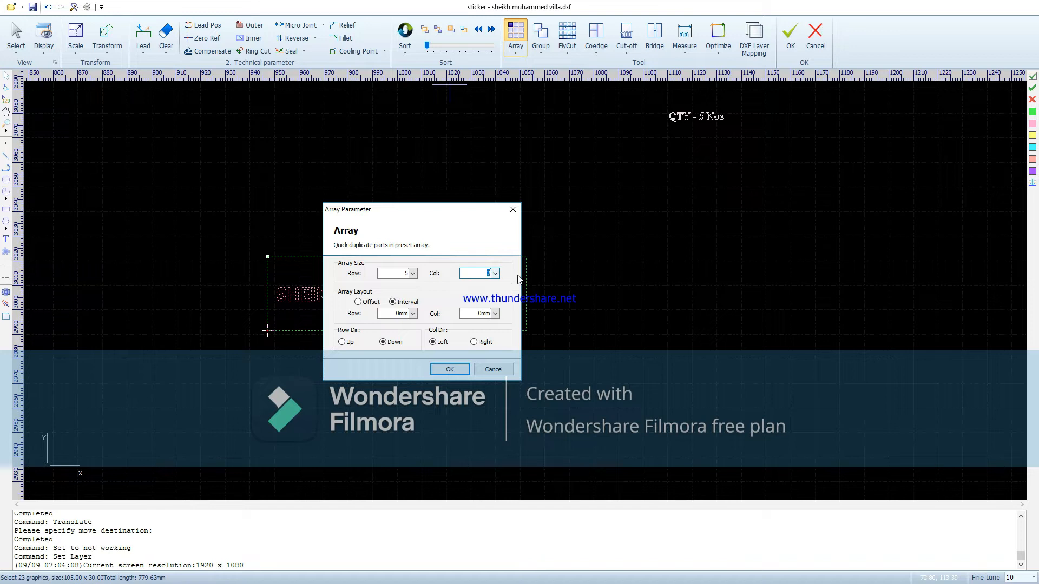
pyautogui.click(451, 370)
pyautogui.scroll(-3, 454, 372)
pyautogui.scroll(2, 454, 378)
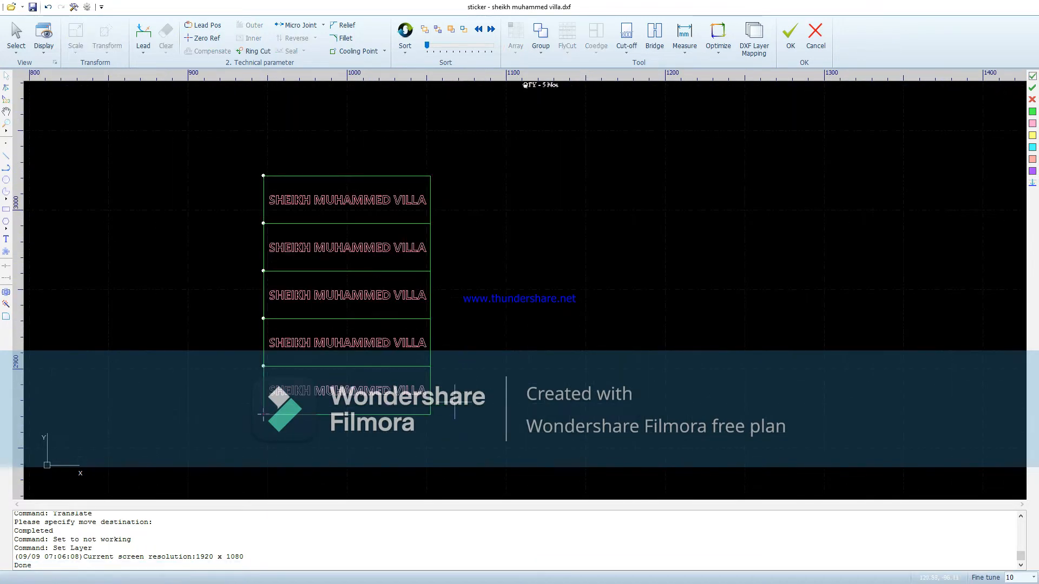
# Step: Explode the five rectangular borders into separate lines and delete the duplicate lines across the whole array
pyautogui.moveTo(264, 370); pyautogui.dragTo(172, 164)
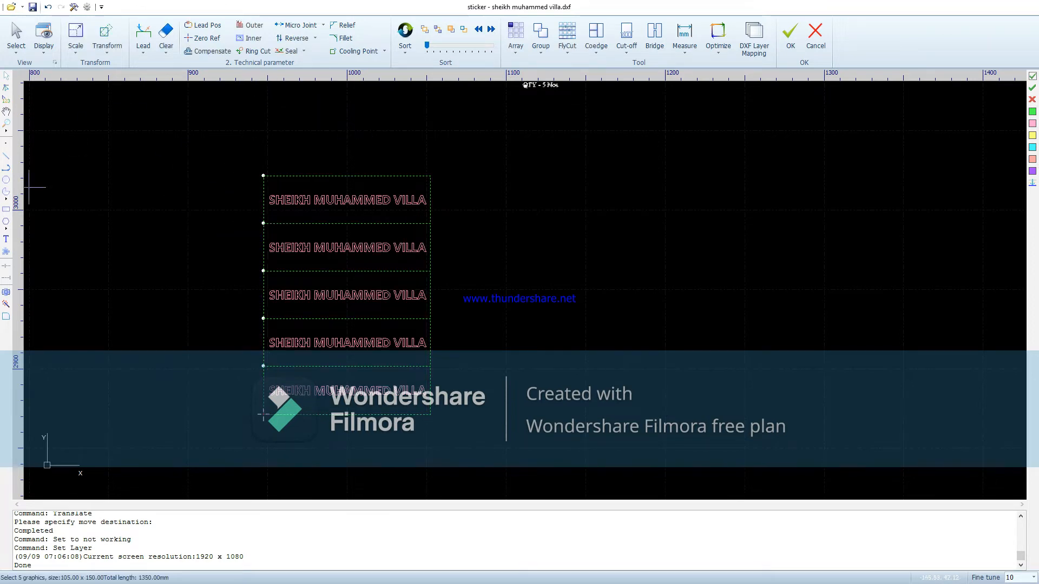
pyautogui.click(5, 304)
pyautogui.moveTo(531, 450); pyautogui.dragTo(236, 198)
pyautogui.click(718, 38)
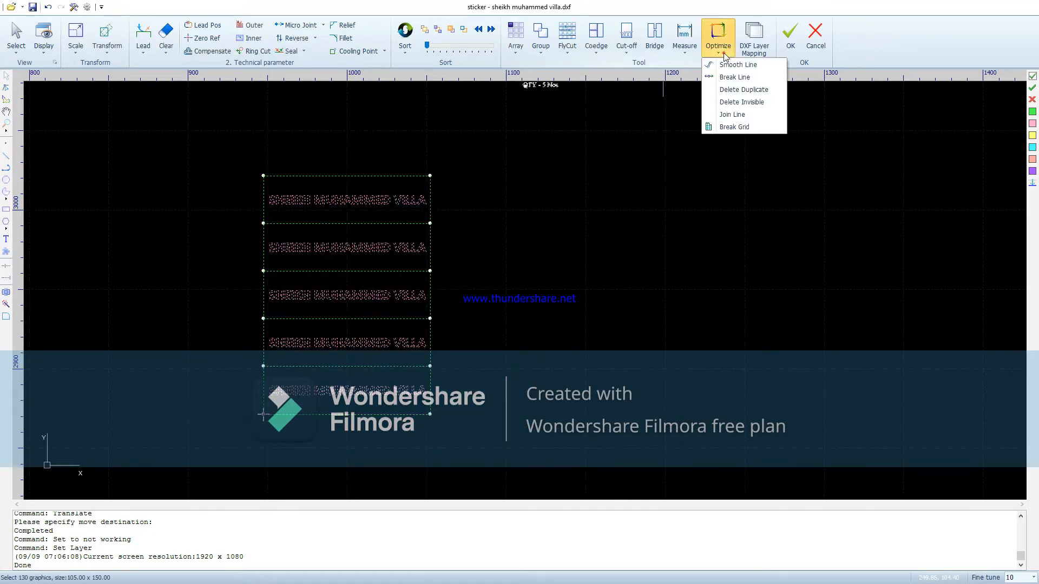
pyautogui.click(735, 90)
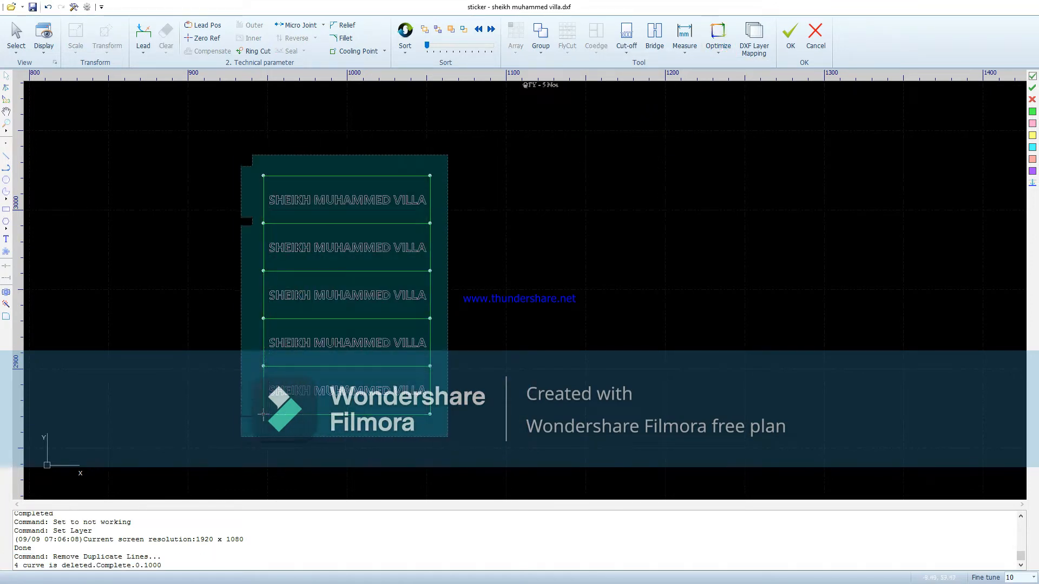
# Step: Join the connected lines of the whole sticker array
pyautogui.click(718, 38)
pyautogui.click(729, 113)
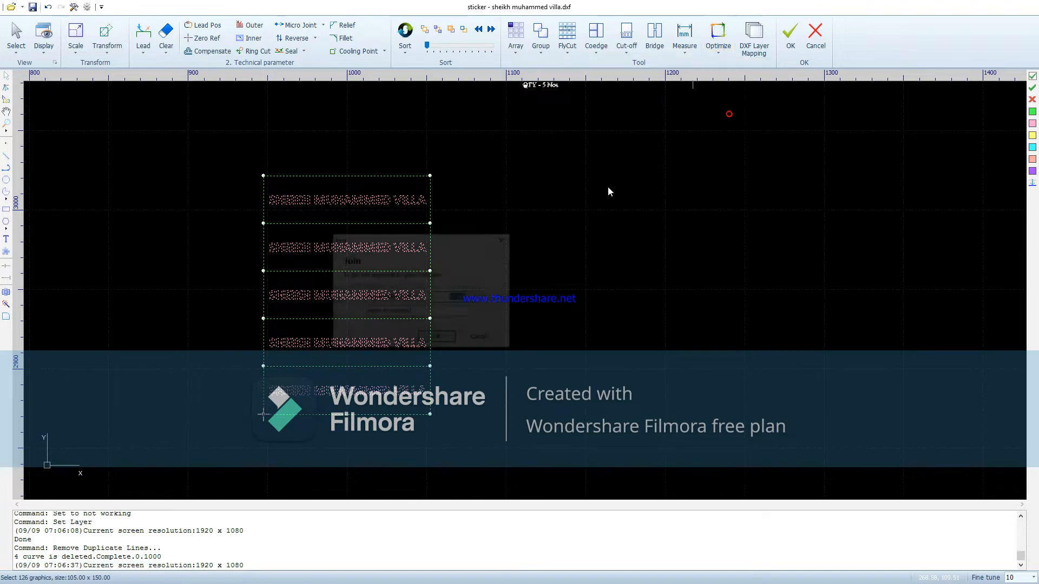
pyautogui.click(436, 336)
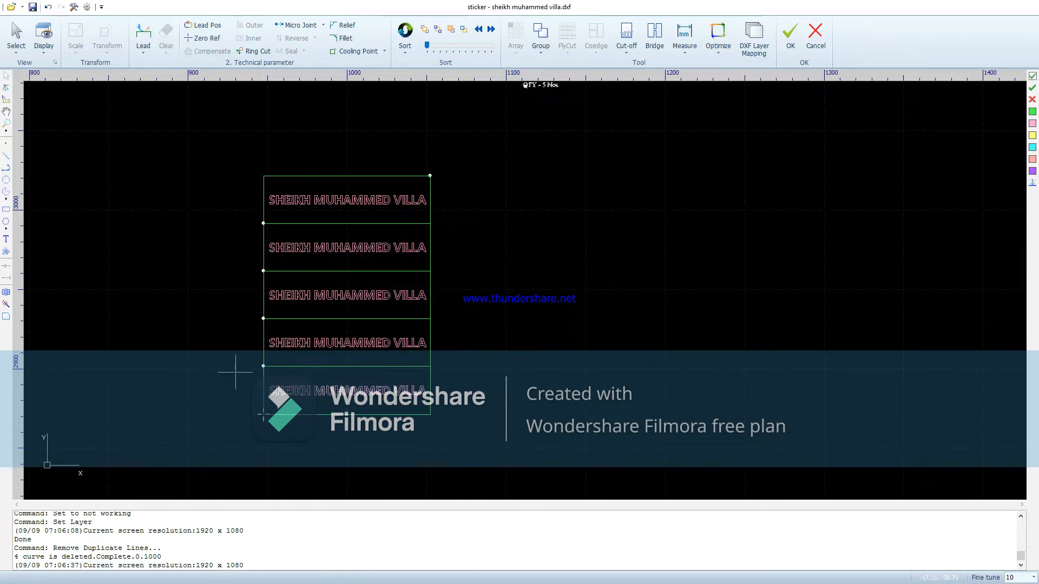
# Step: Add straight lead-ins at 0° angle and 3 mm length to the four inner dividing lines
pyautogui.moveTo(263, 367); pyautogui.dragTo(222, 176)
pyautogui.keyDown('ctrl'); pyautogui.click(326, 184); pyautogui.keyUp('ctrl')
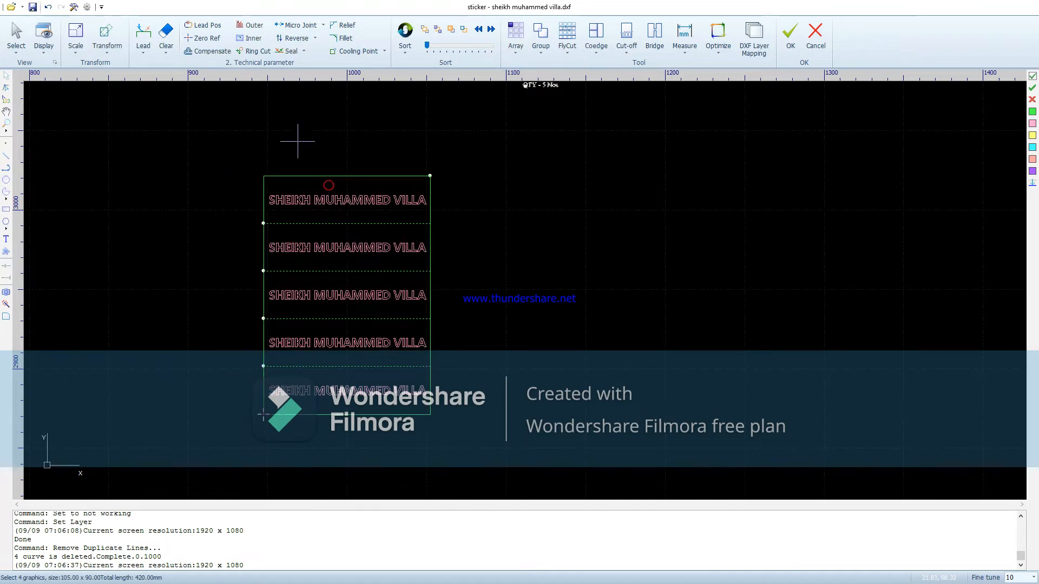
pyautogui.click(143, 37)
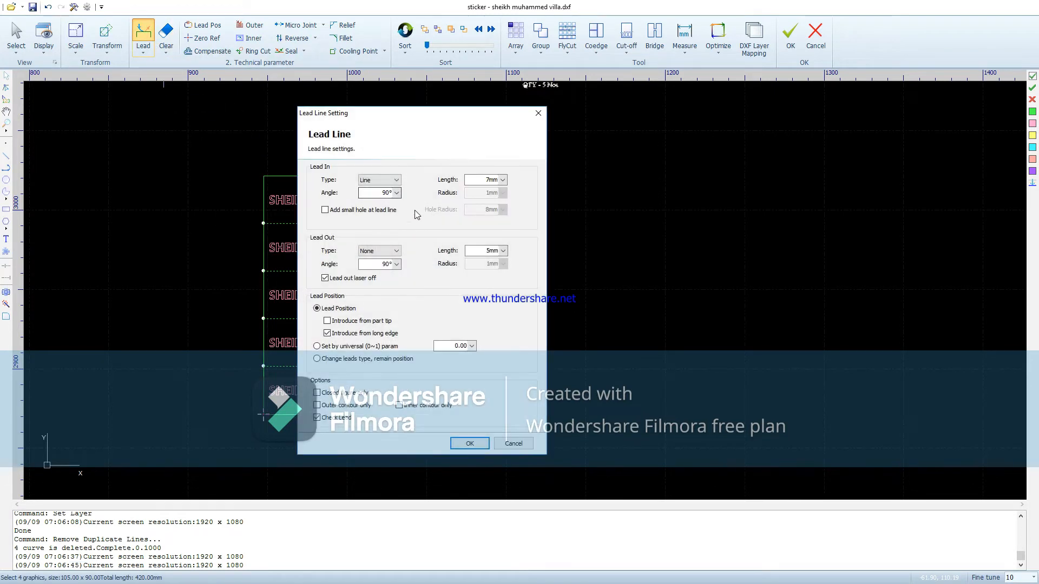
pyautogui.click(379, 193)
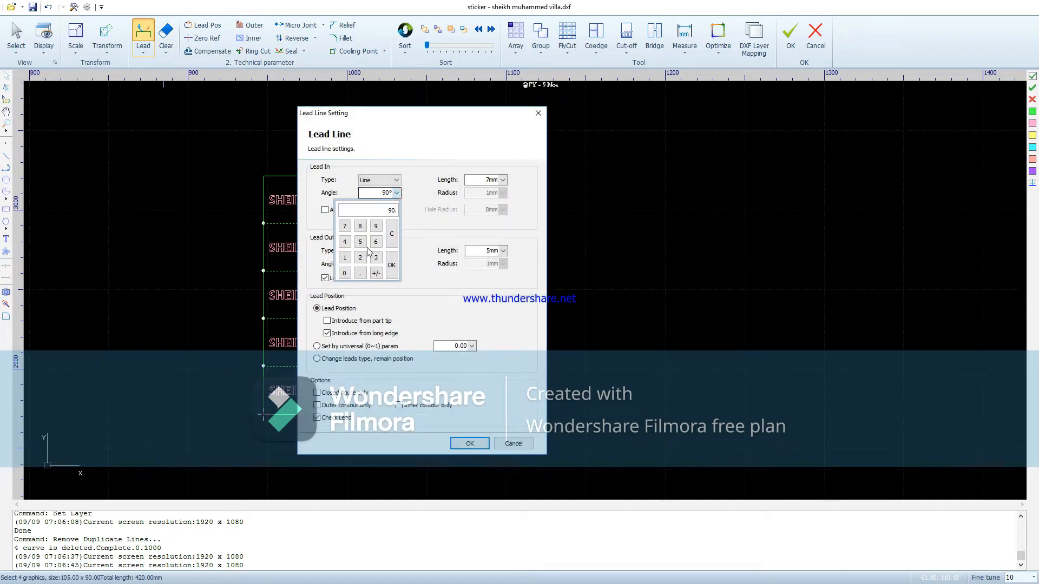
pyautogui.click(391, 273)
pyautogui.click(503, 179)
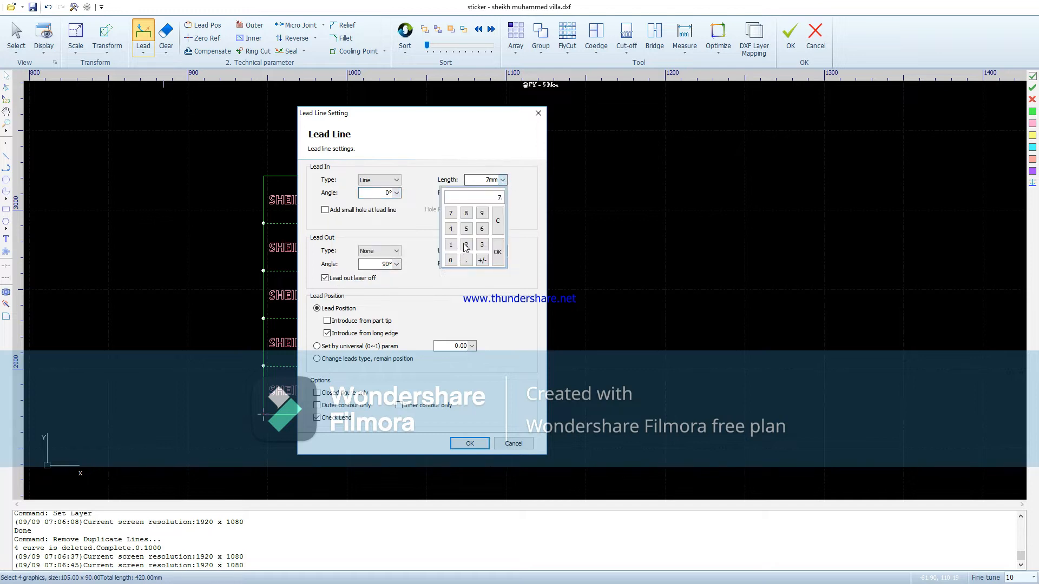
pyautogui.click(497, 253)
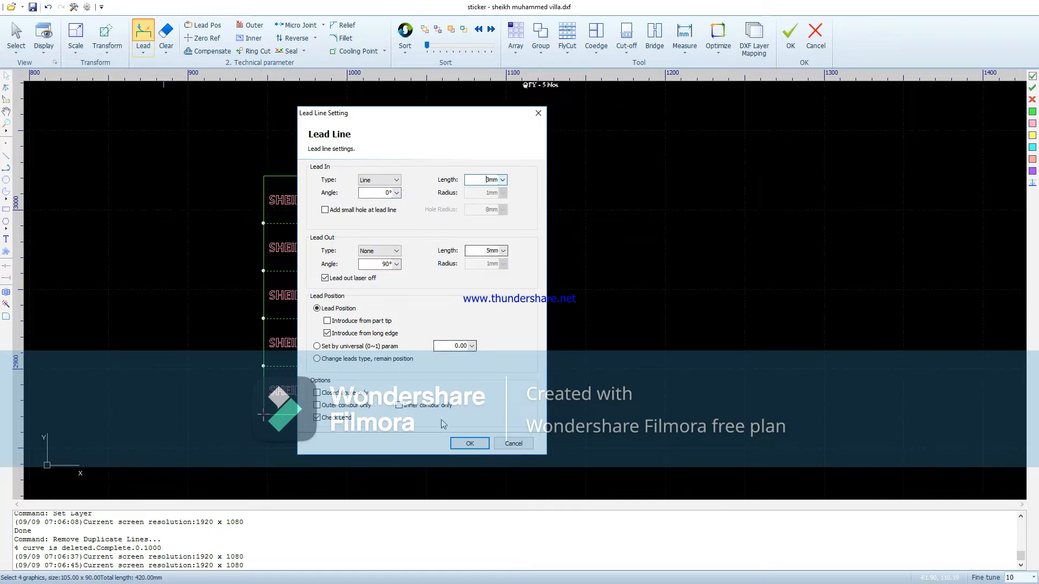
pyautogui.click(469, 443)
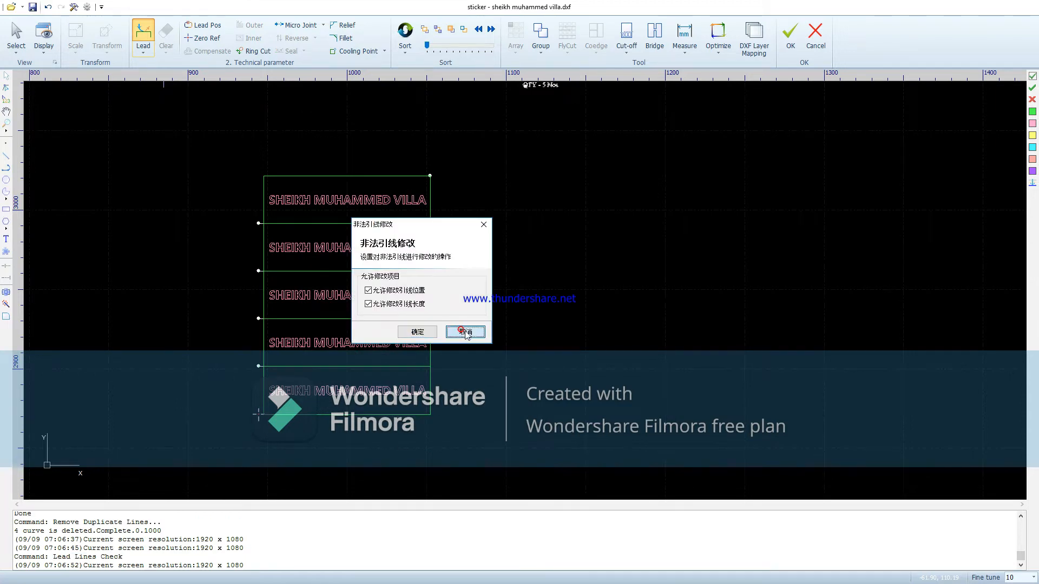
pyautogui.click(417, 332)
pyautogui.click(590, 299)
# Step: Apply a straight lead-in with a 90° angle to the outer border of the sticker array
pyautogui.scroll(3, 271, 169)
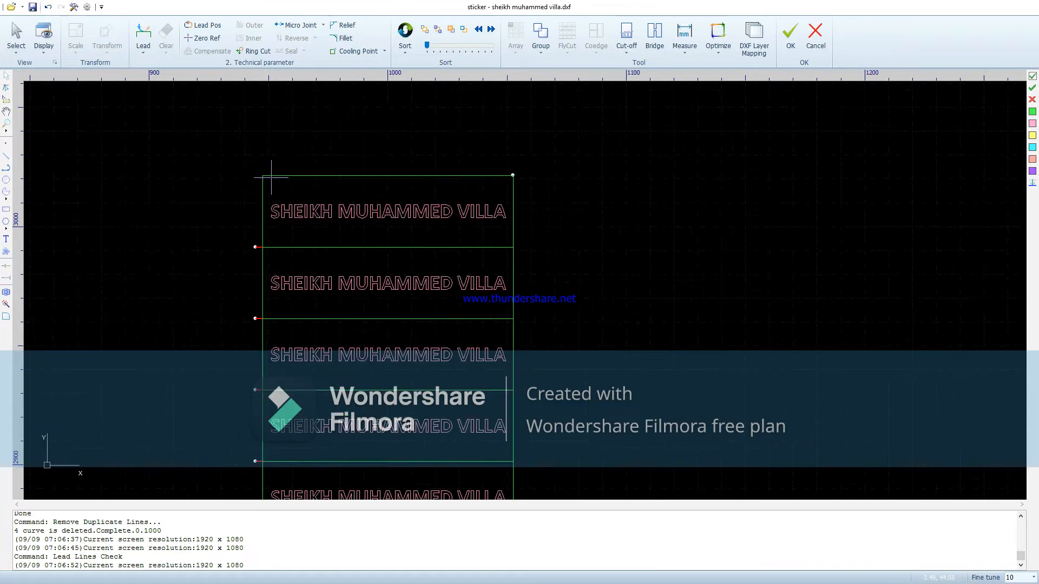
pyautogui.click(142, 37)
pyautogui.click(396, 193)
pyautogui.click(375, 226)
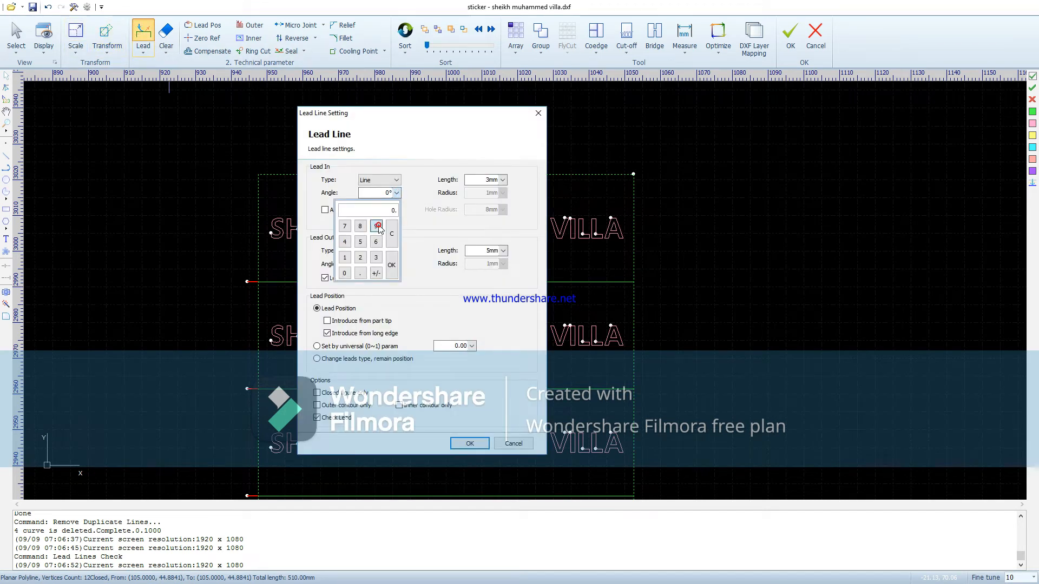
pyautogui.click(391, 265)
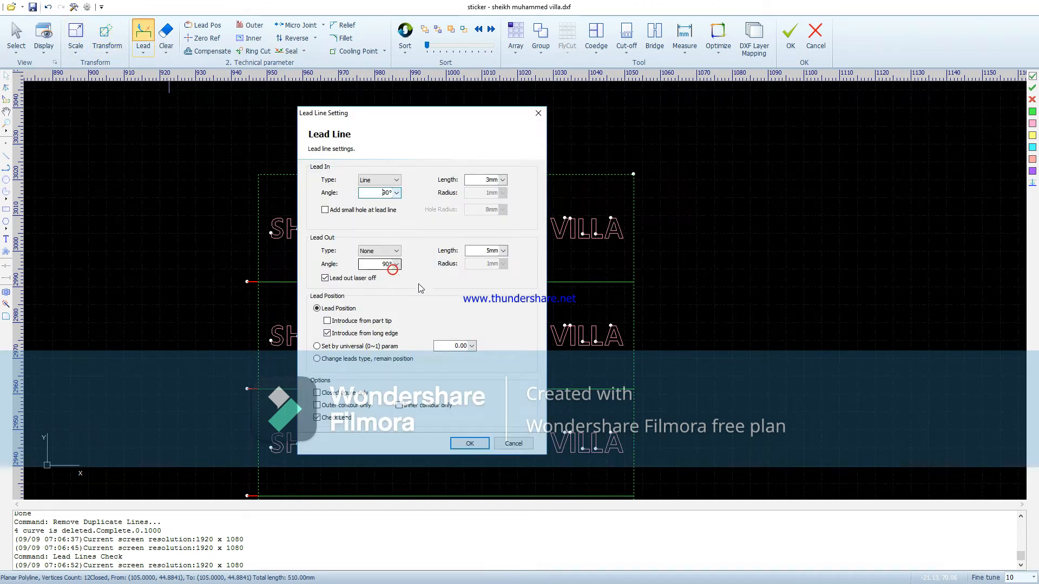
pyautogui.click(469, 443)
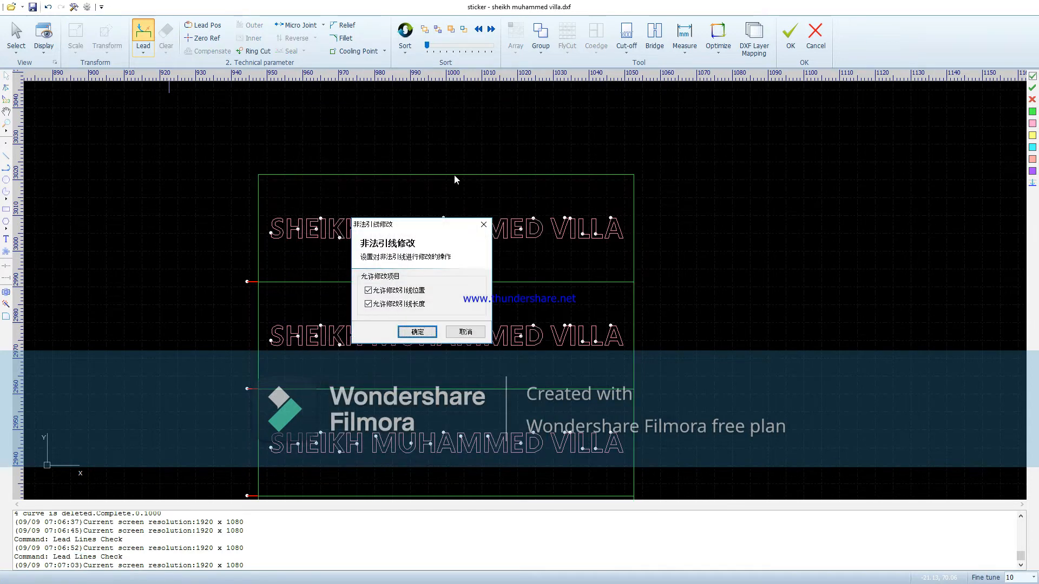
pyautogui.click(463, 330)
pyautogui.click(583, 300)
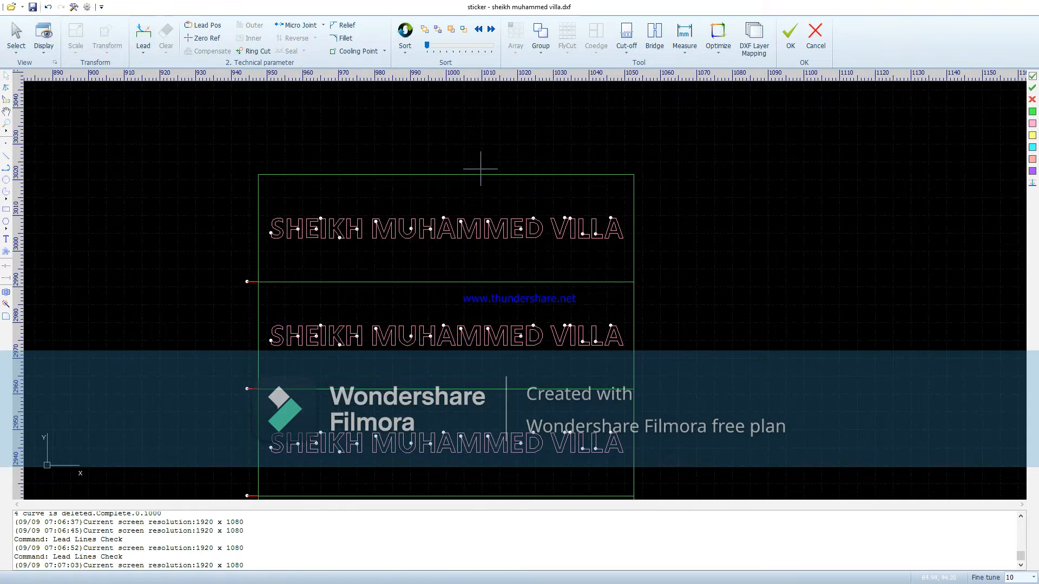
# Step: Set the outer border as an outer cut and place its lead-in at the border's top-left corner
pyautogui.click(352, 176)
pyautogui.click(254, 25)
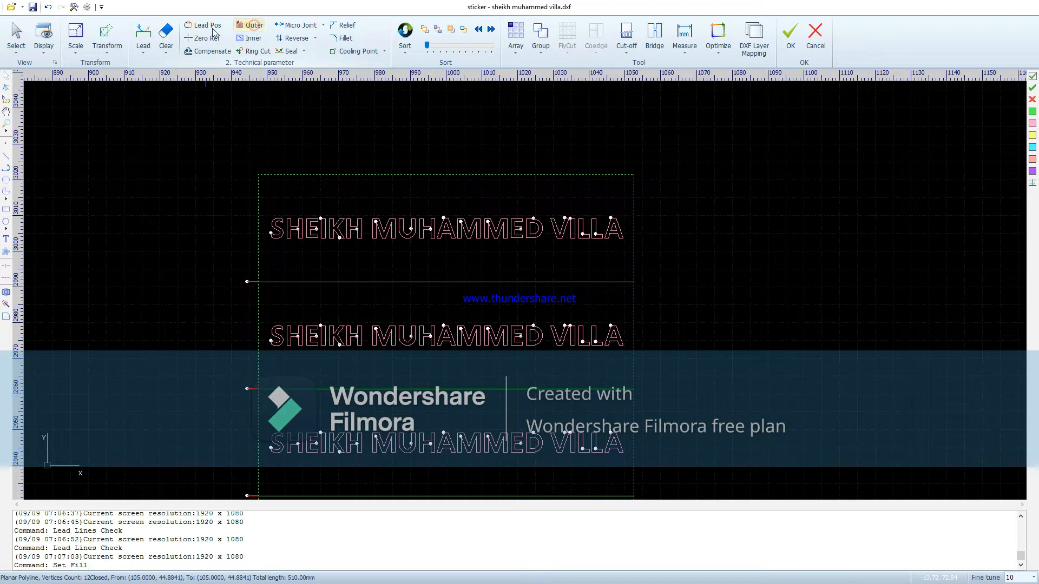
pyautogui.click(202, 25)
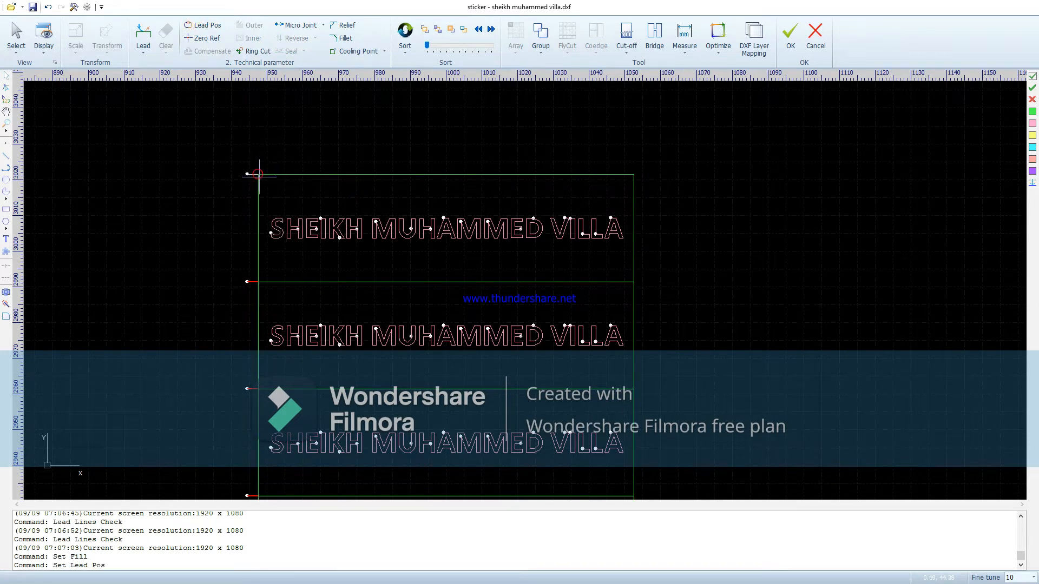
# Step: Adjust the outer border's lead-in to run vertically above its top-left corner and accept the part edits
pyautogui.scroll(3, 260, 173)
pyautogui.rightClick(290, 161)
pyautogui.click(330, 168)
pyautogui.moveTo(242, 160); pyautogui.dragTo(308, 238)
pyautogui.click(310, 139)
pyautogui.scroll(-3, 313, 143)
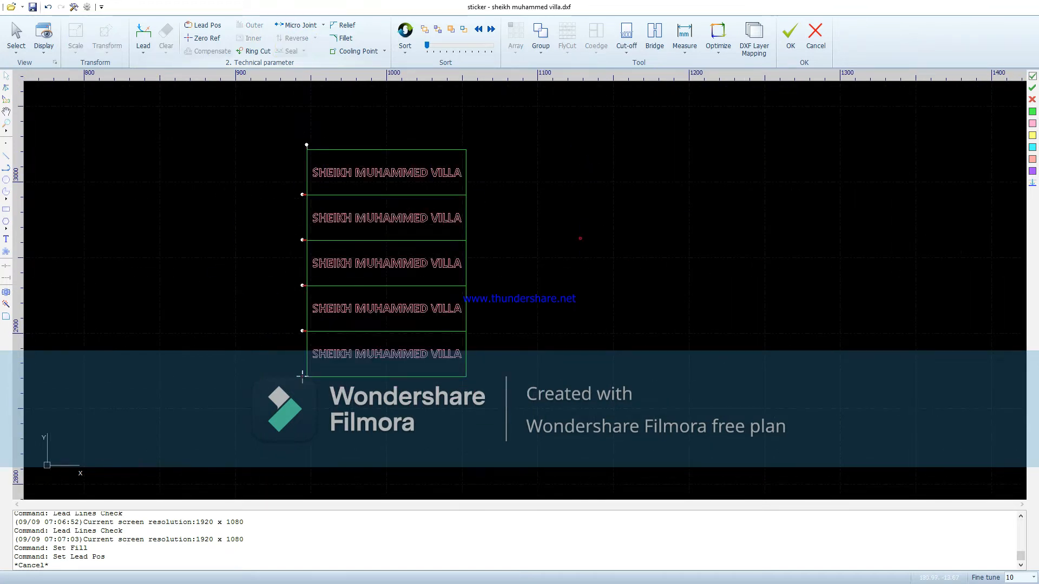
pyautogui.click(791, 39)
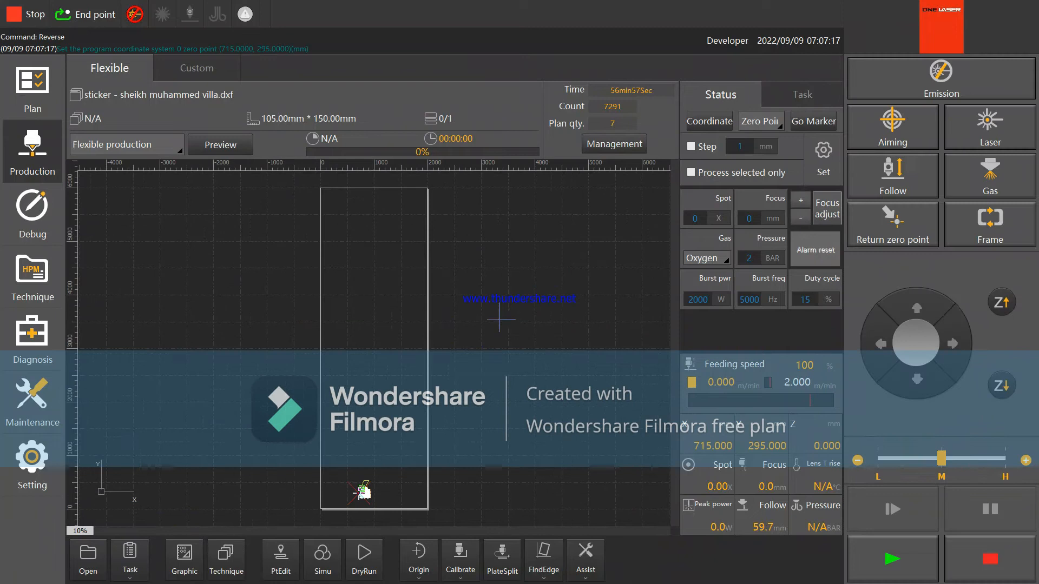
pyautogui.scroll(5, 337, 361)
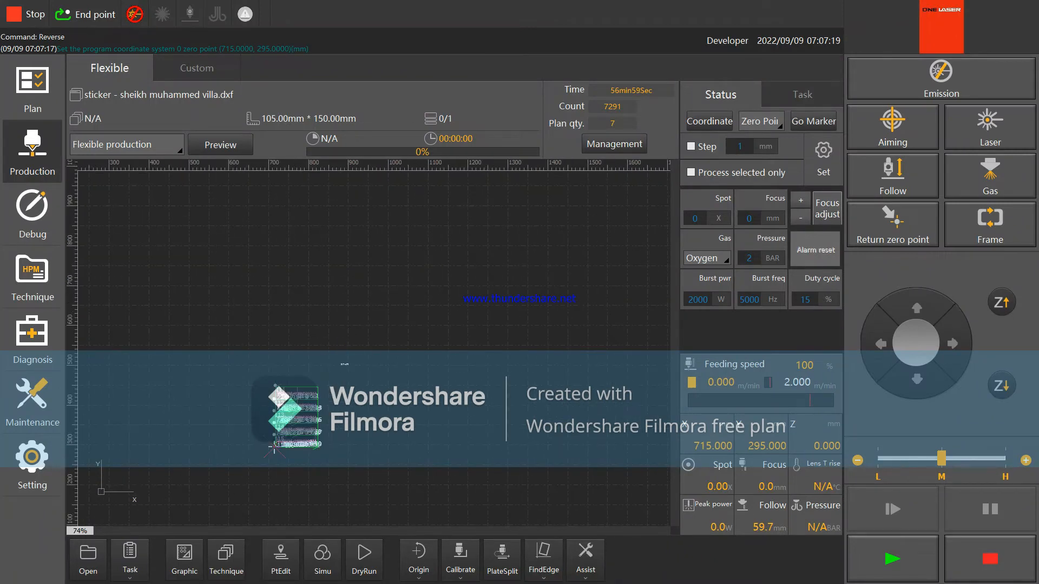
pyautogui.scroll(-2, 399, 194)
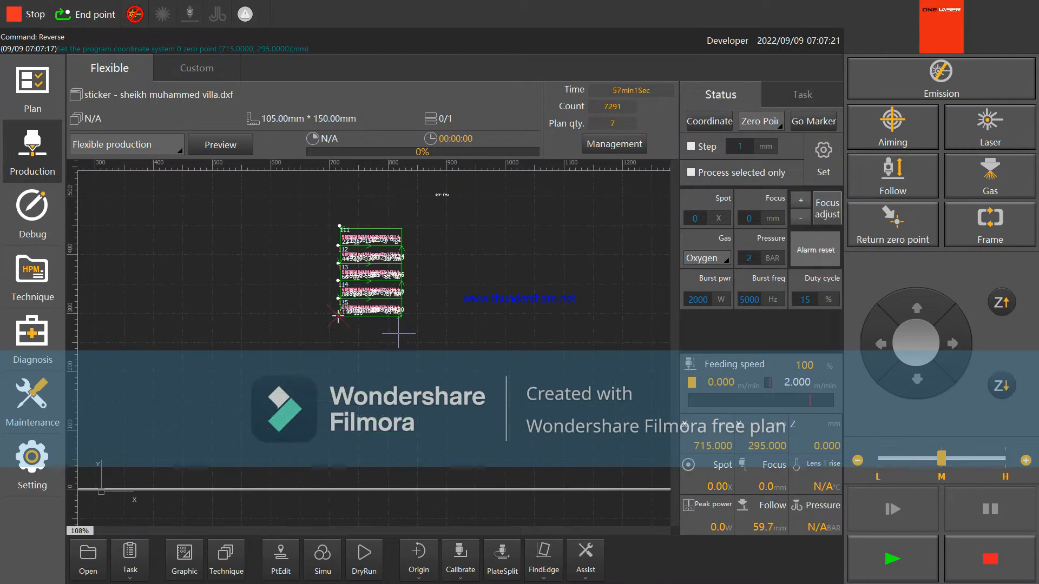
pyautogui.scroll(3, 413, 260)
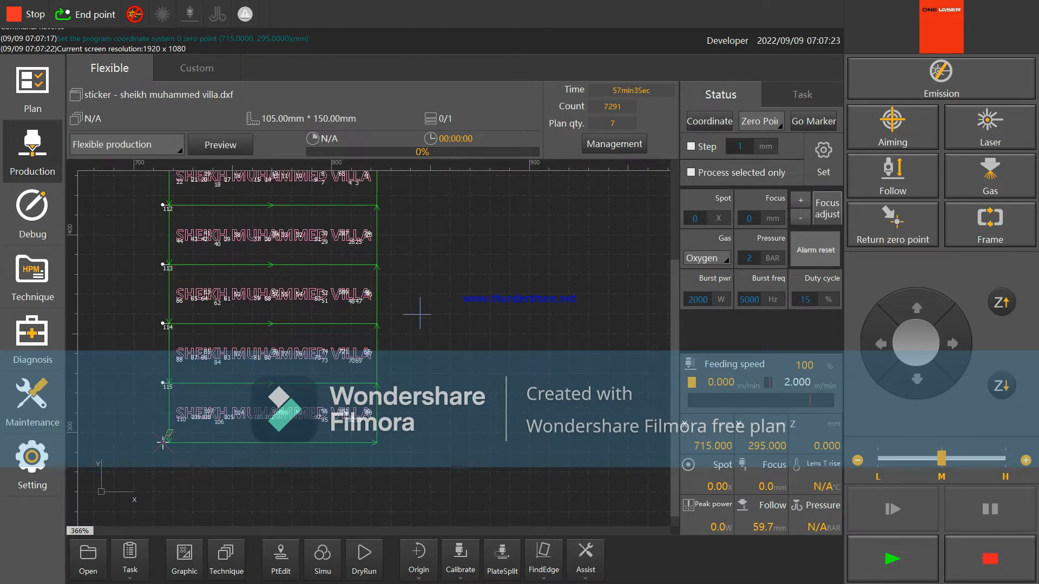
pyautogui.scroll(-2, 417, 309)
pyautogui.scroll(1, 353, 327)
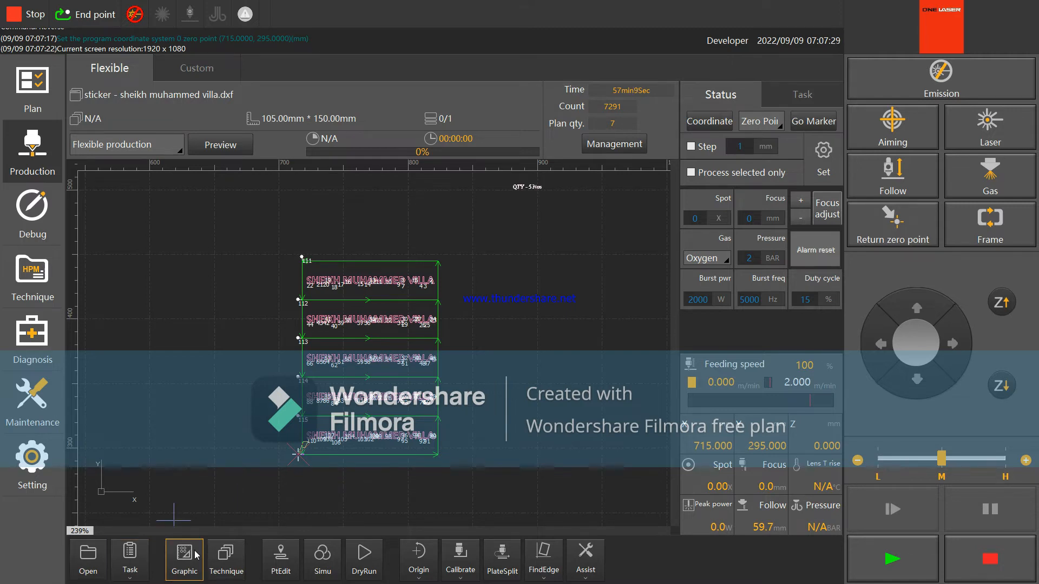
# Step: Filter the cutting techniques to SS (Ordinary film free stainless steel) and load the 1.5mm-Air-Single layer6.0-Standard technique
pyautogui.click(234, 565)
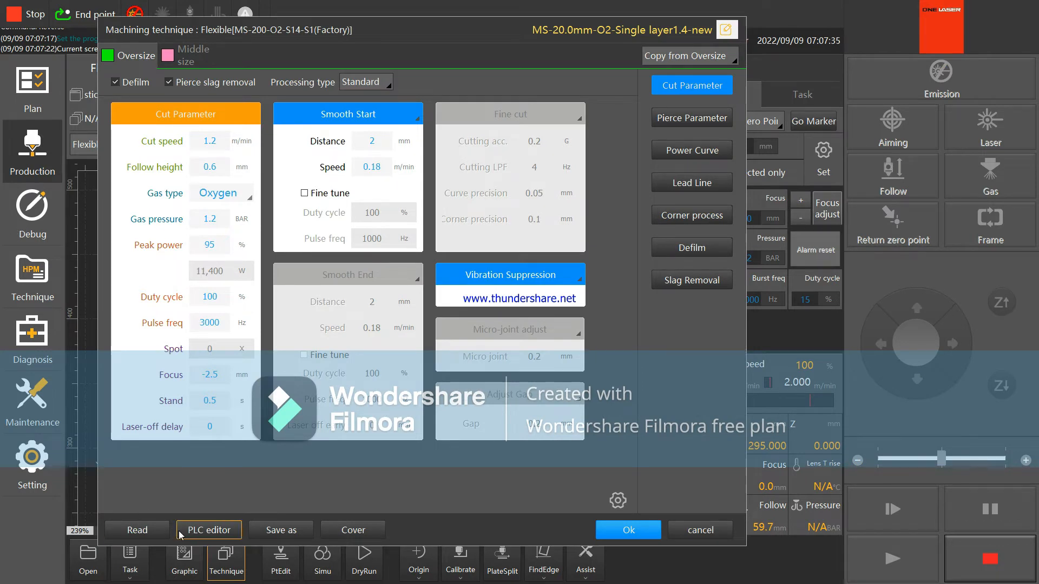
pyautogui.click(148, 535)
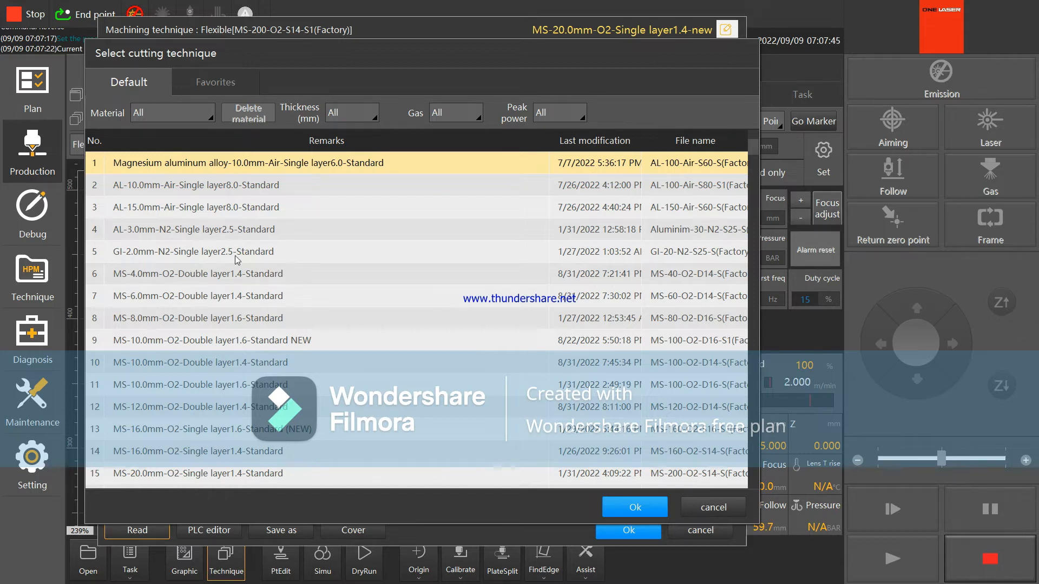
pyautogui.click(201, 118)
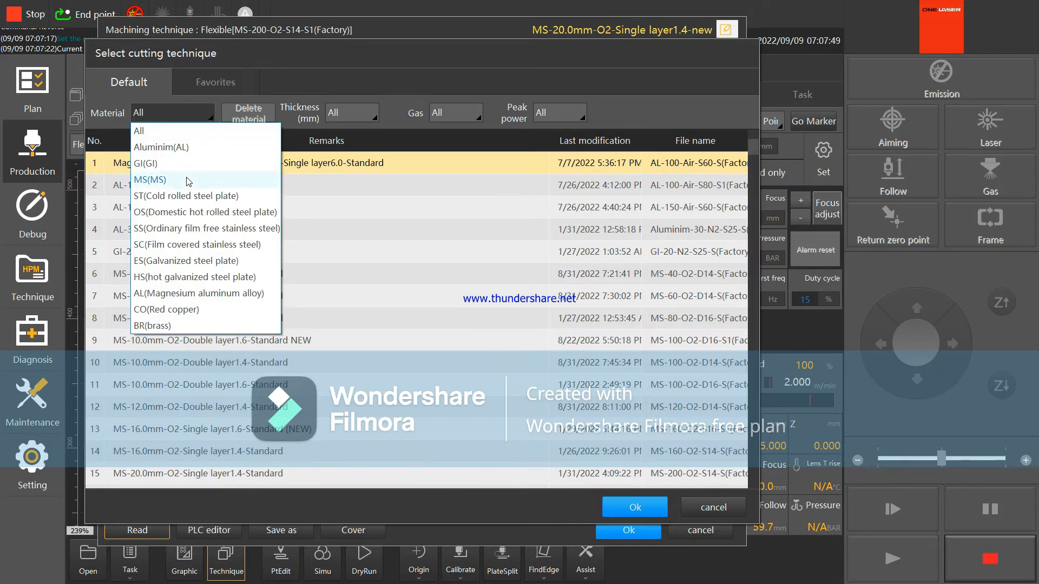
pyautogui.click(179, 230)
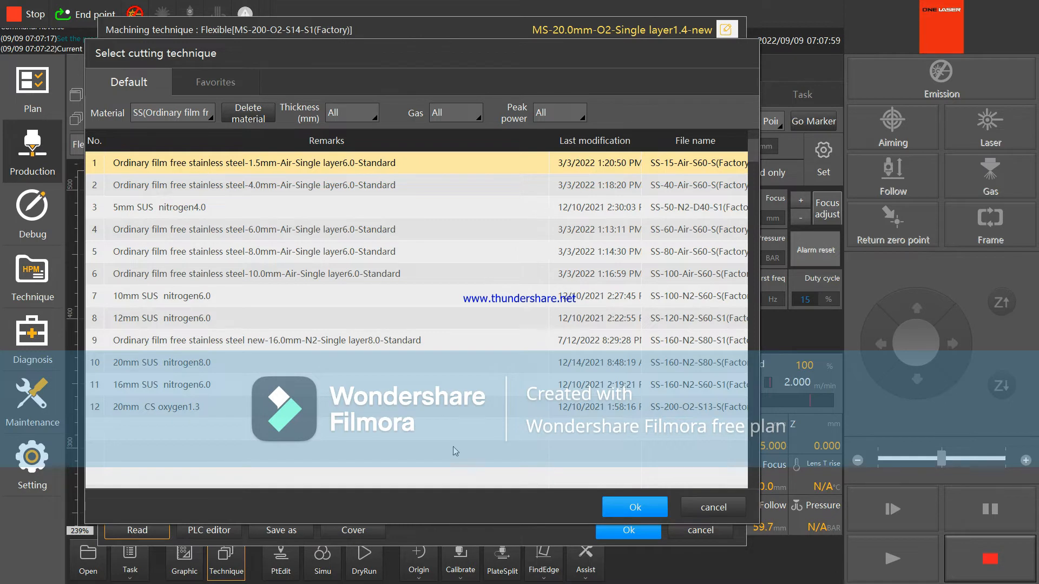
pyautogui.click(648, 504)
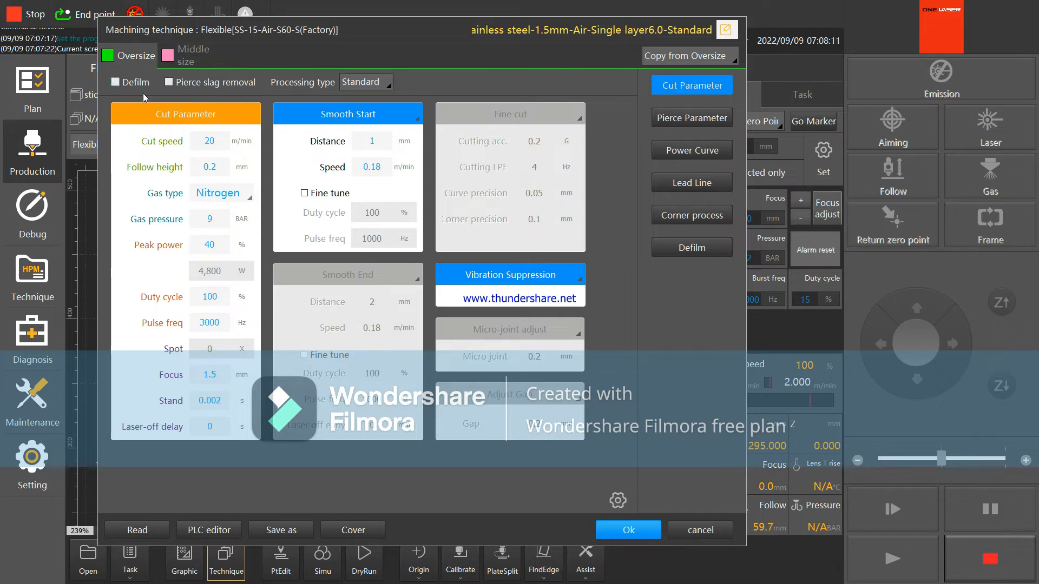
# Step: Check the cut speed, follow height, gas type, gas pressure and peak power of the Oversize layer's cut parameters
pyautogui.click(226, 143)
pyautogui.click(276, 346)
pyautogui.click(211, 167)
pyautogui.click(295, 386)
pyautogui.click(231, 193)
pyautogui.click(231, 193)
pyautogui.click(219, 219)
pyautogui.click(266, 405)
pyautogui.click(219, 245)
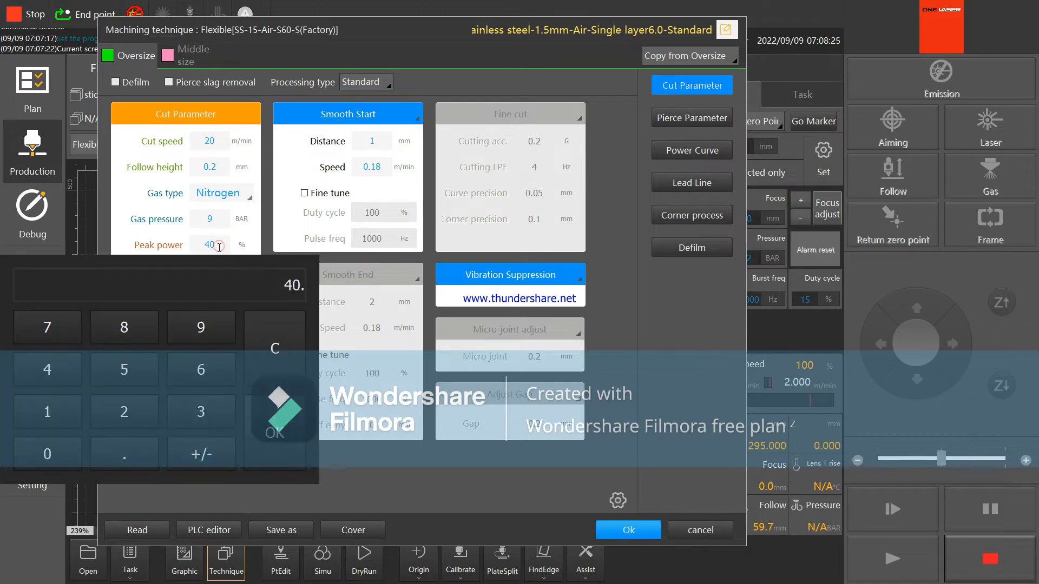
pyautogui.click(273, 444)
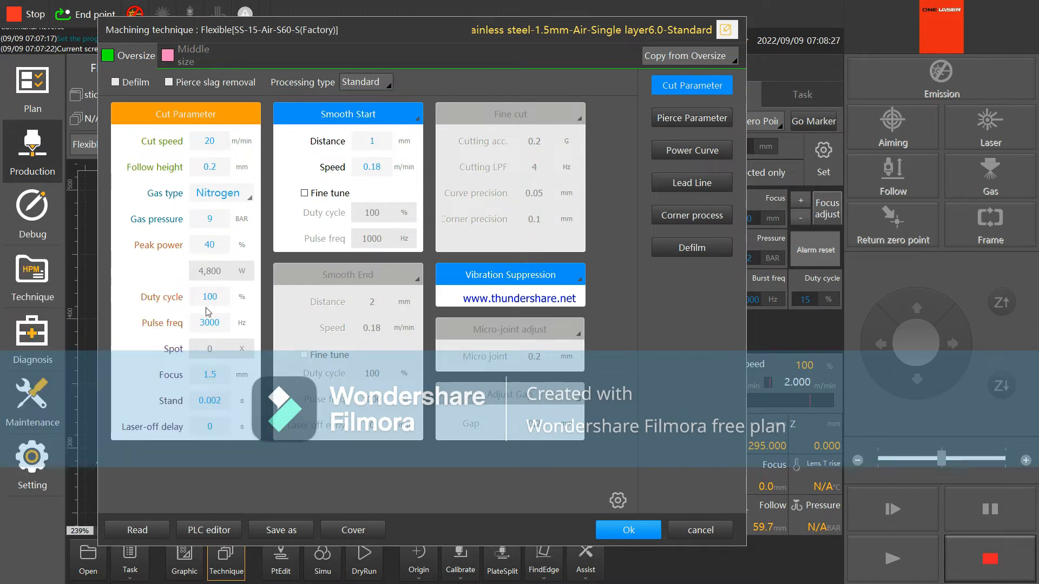
# Step: Check the Oversize layer's duty cycle, pulse frequency, focus and stand time, plus the Smooth Start distance
pyautogui.click(219, 297)
pyautogui.click(272, 486)
pyautogui.click(223, 321)
pyautogui.click(266, 499)
pyautogui.click(219, 374)
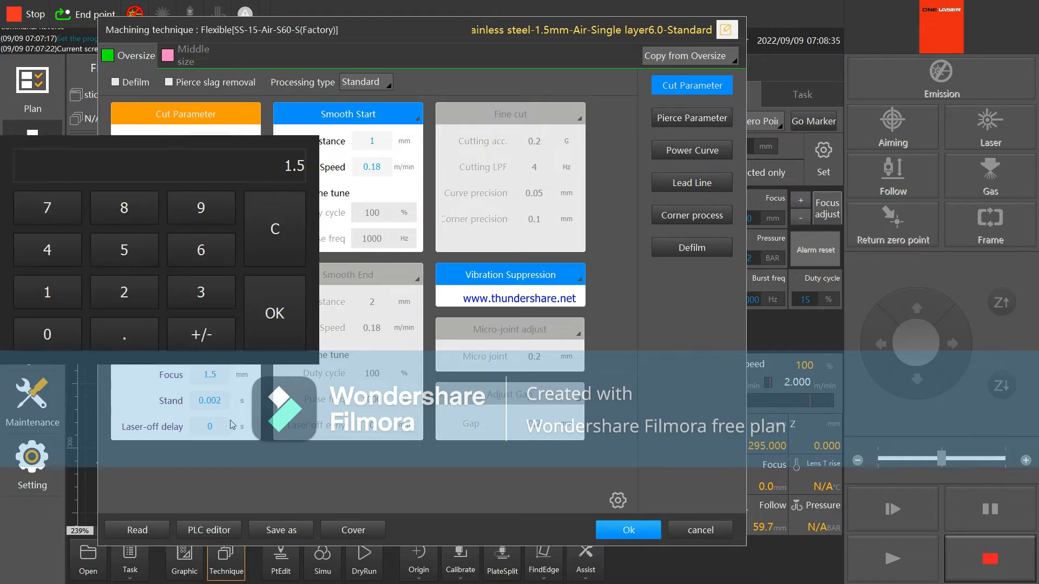
pyautogui.click(274, 319)
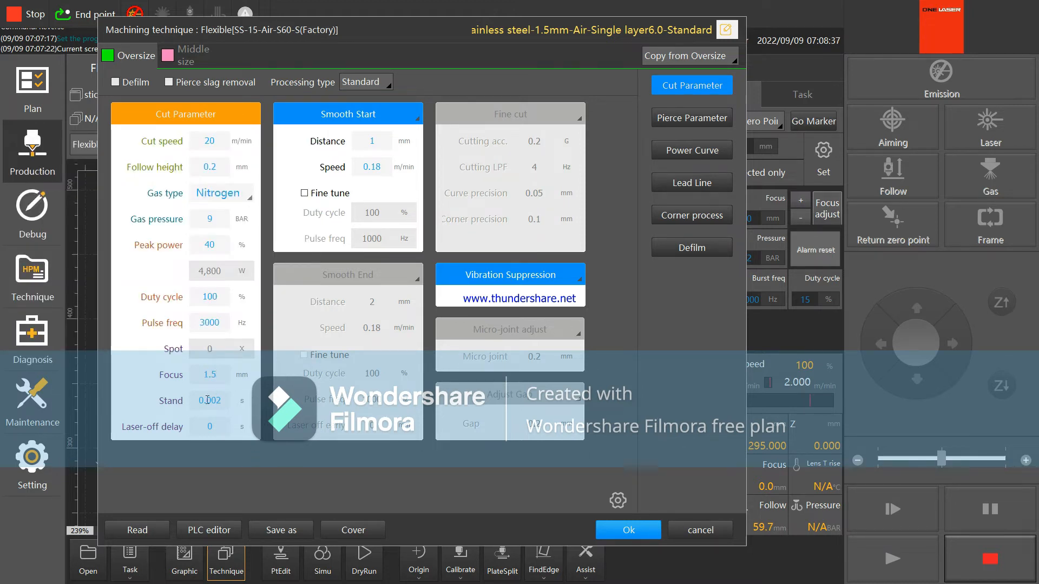
pyautogui.click(219, 403)
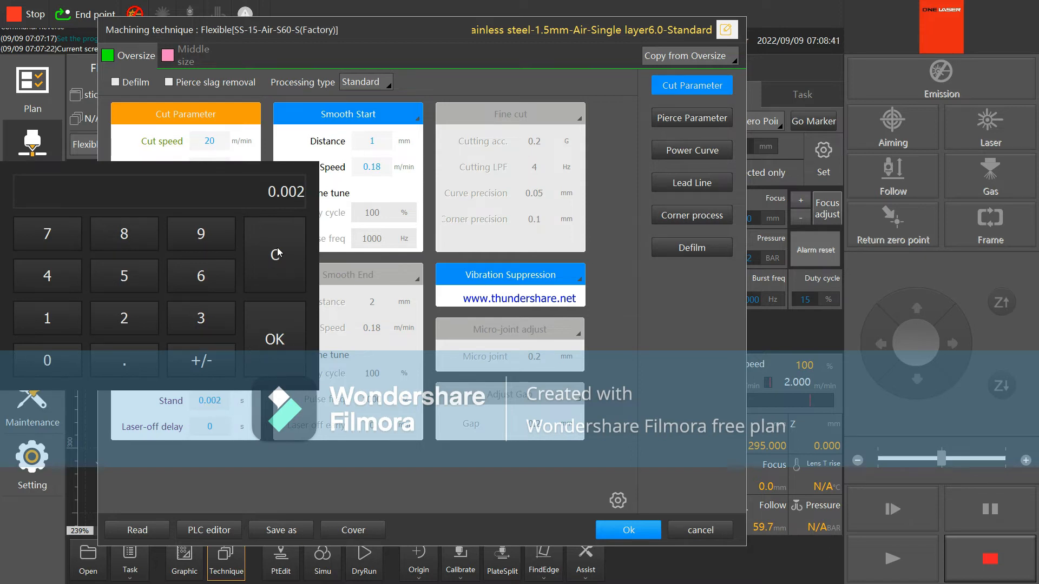
pyautogui.click(275, 322)
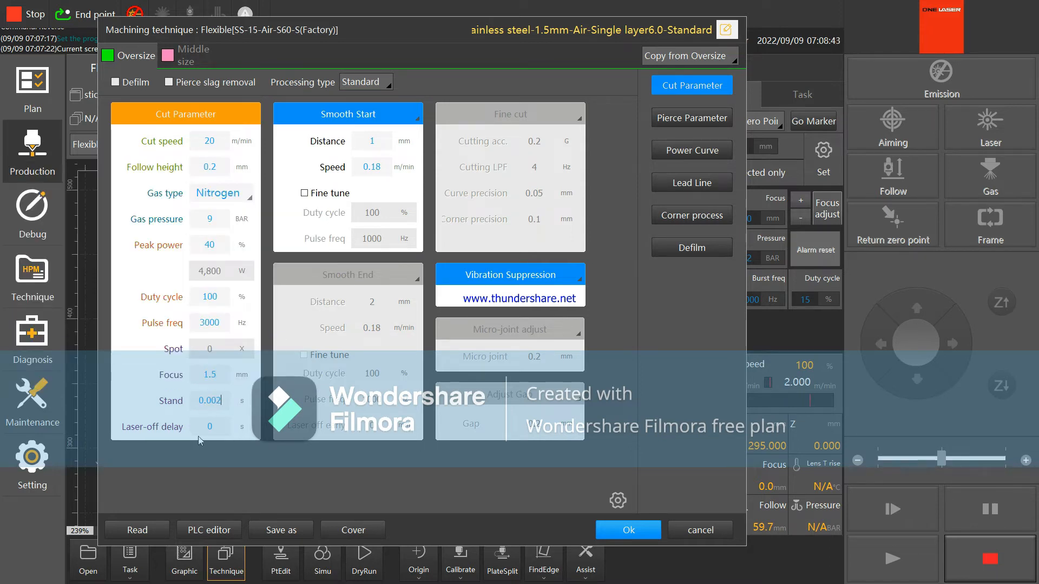
pyautogui.click(373, 139)
pyautogui.click(373, 335)
# Step: Compare the No pierce and 1-stage options, and check the 1-stage follow height, gas pressure and peak power
pyautogui.click(687, 122)
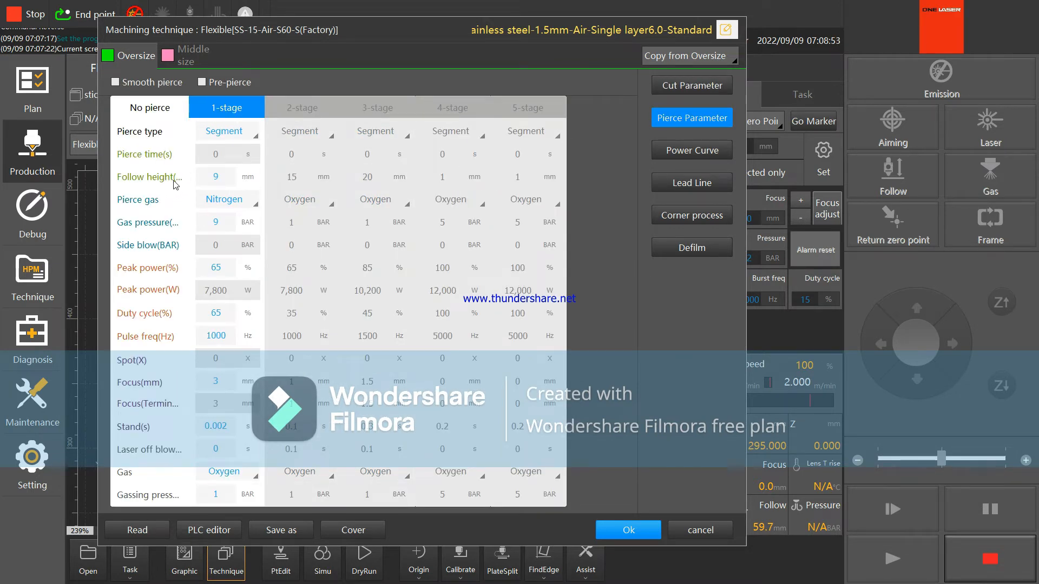
pyautogui.click(149, 109)
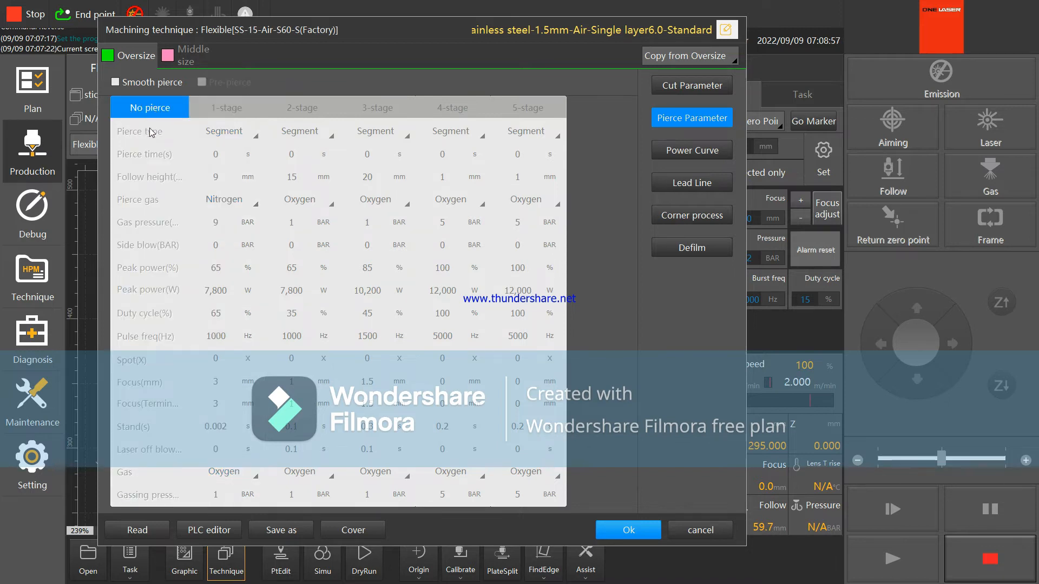
pyautogui.click(236, 109)
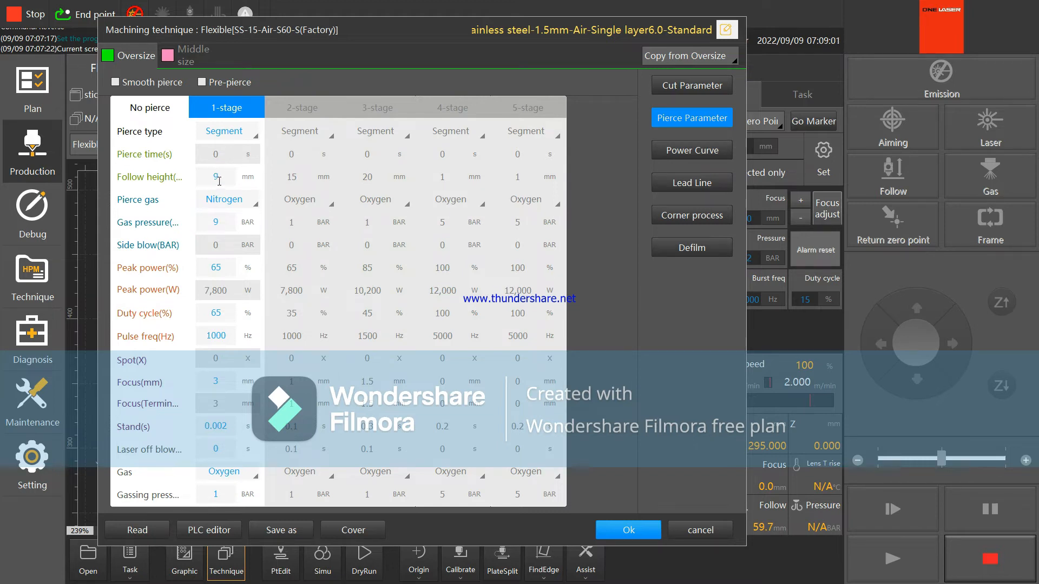
pyautogui.click(218, 179)
pyautogui.click(265, 386)
pyautogui.click(218, 222)
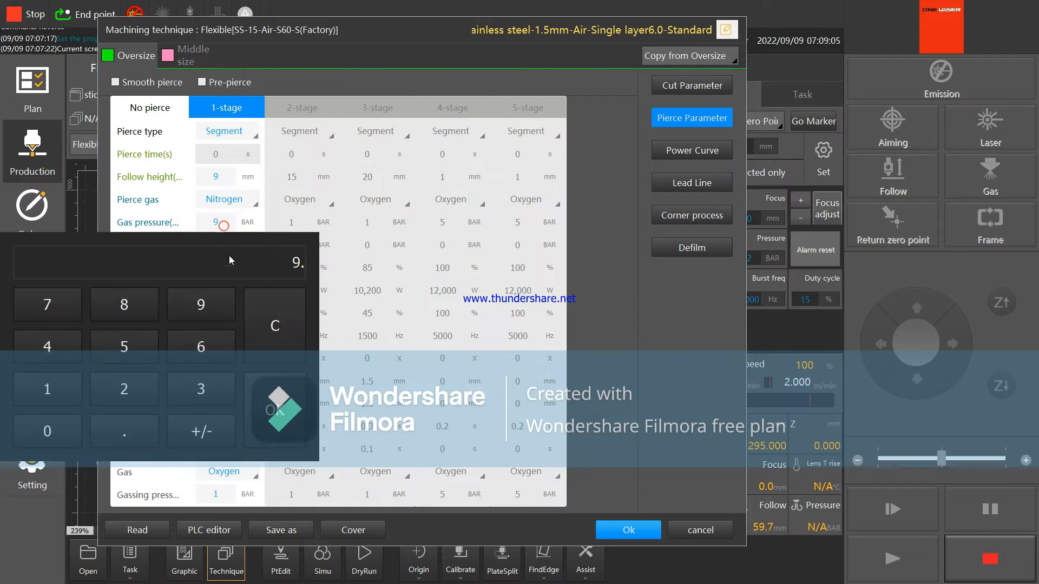
pyautogui.click(273, 408)
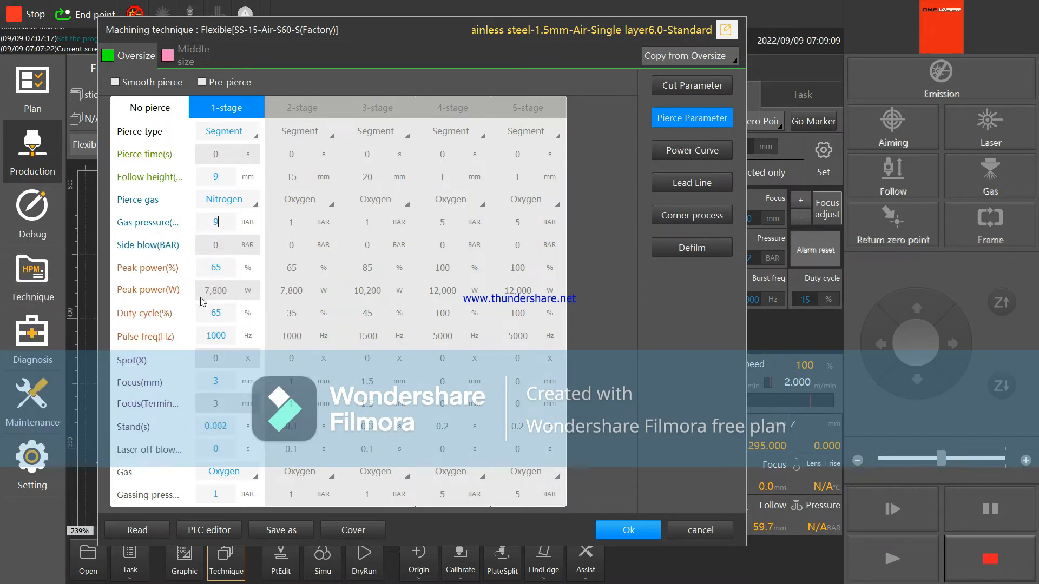
pyautogui.click(220, 267)
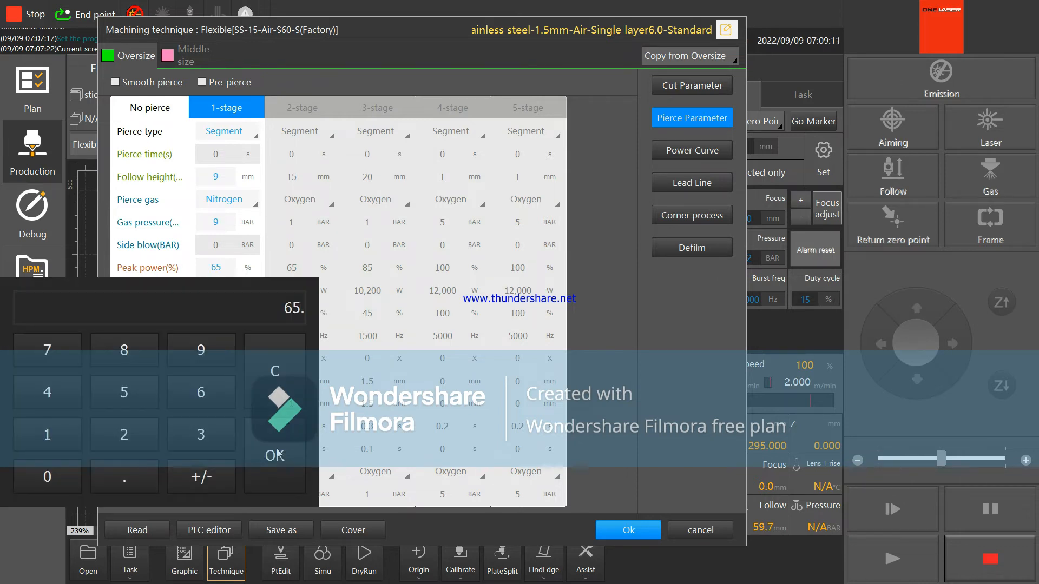
pyautogui.click(275, 456)
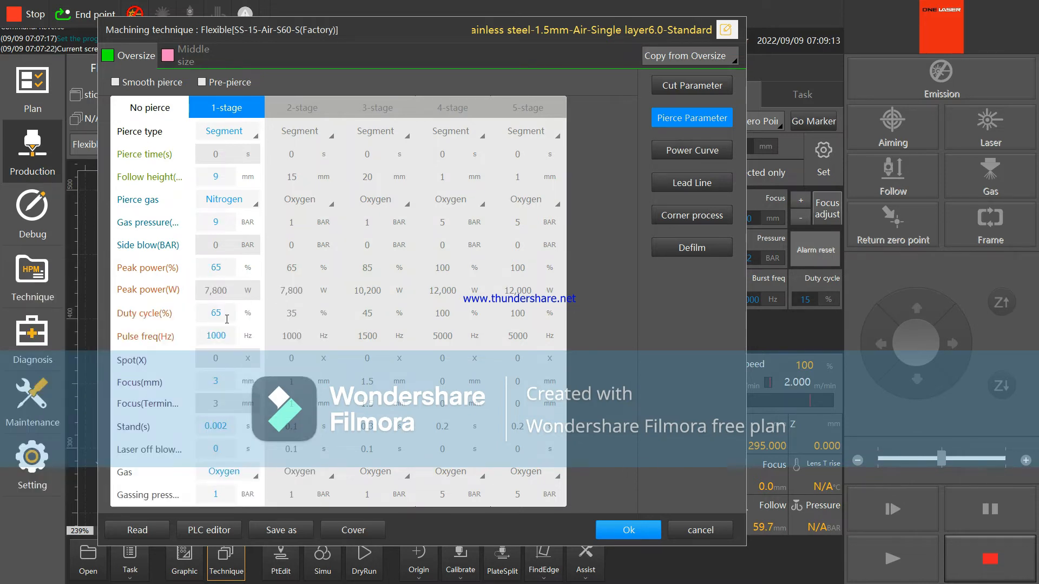
# Step: Check the focus and stand time of the 1-stage pierce
pyautogui.click(202, 380)
pyautogui.click(273, 325)
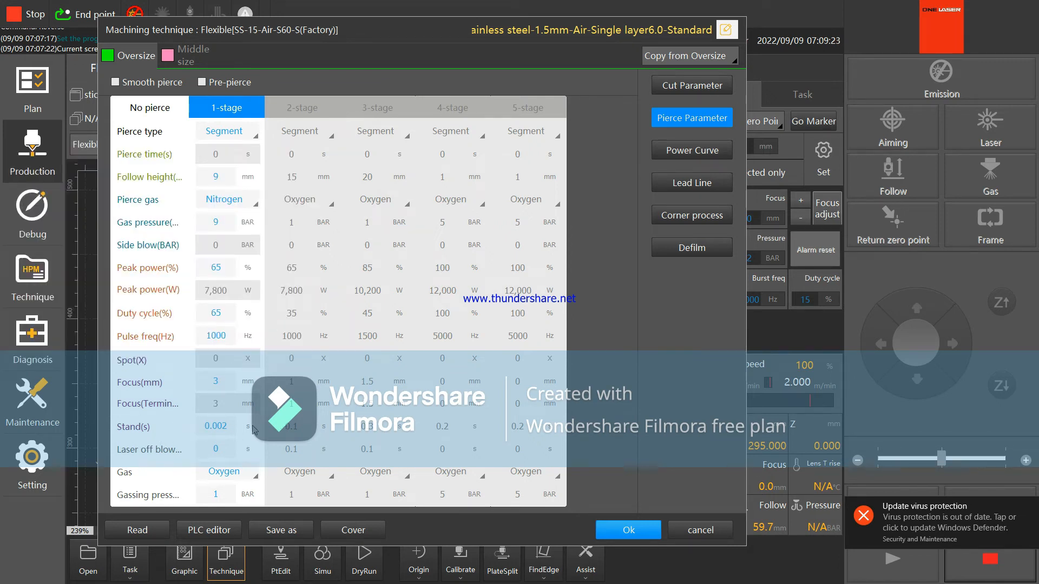
pyautogui.click(219, 426)
pyautogui.click(269, 358)
# Step: Set the gassing gas of the 1-stage pierce to Nitrogen and go over its gassing pressure
pyautogui.click(254, 480)
pyautogui.click(225, 508)
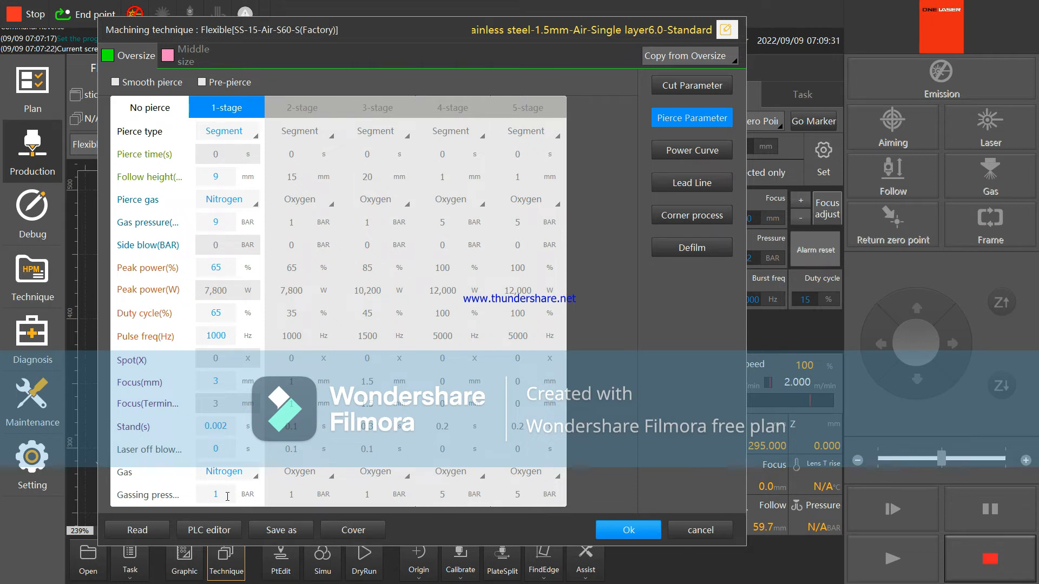
pyautogui.click(227, 496)
pyautogui.click(279, 441)
# Step: Review the Oversize layer's power curve, lead line and corner process settings
pyautogui.click(676, 154)
pyautogui.click(688, 186)
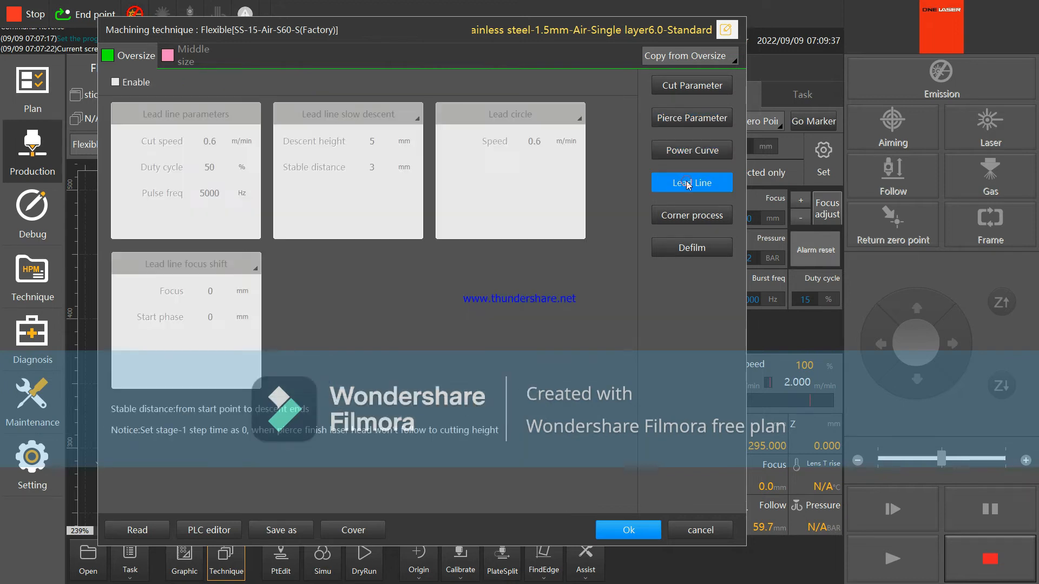
pyautogui.click(683, 218)
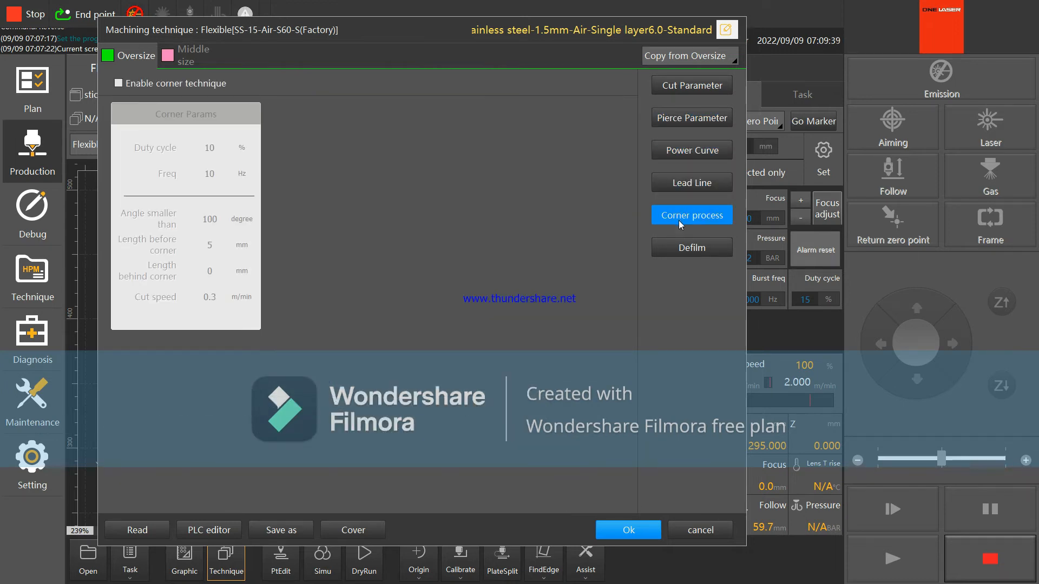
# Step: Choose the defilm gas type, go over its gas pressure, and apply the machining technique to the drawing
pyautogui.click(687, 248)
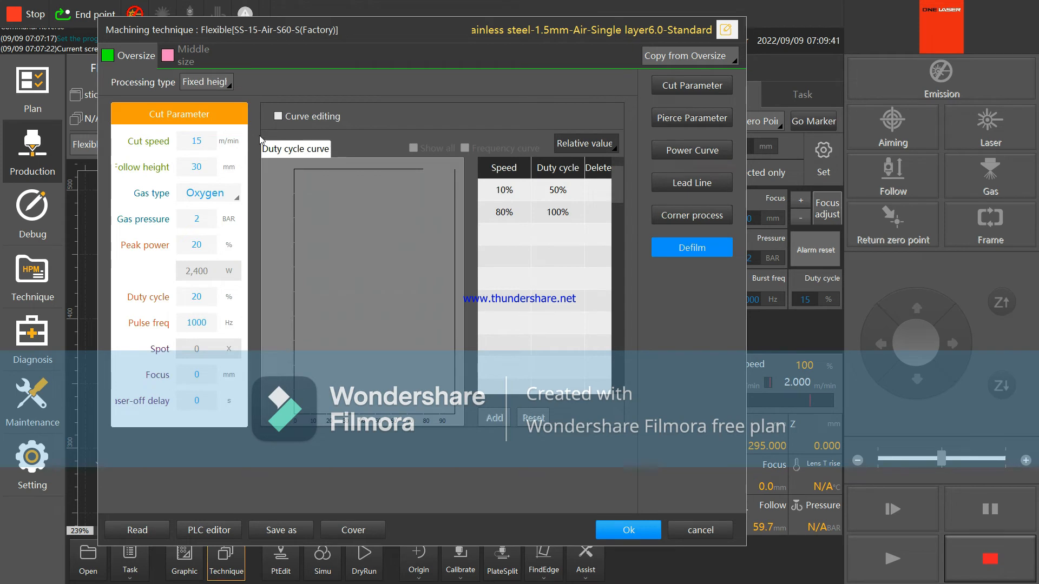
pyautogui.click(208, 199)
pyautogui.click(205, 227)
pyautogui.click(212, 218)
pyautogui.click(297, 400)
pyautogui.click(676, 88)
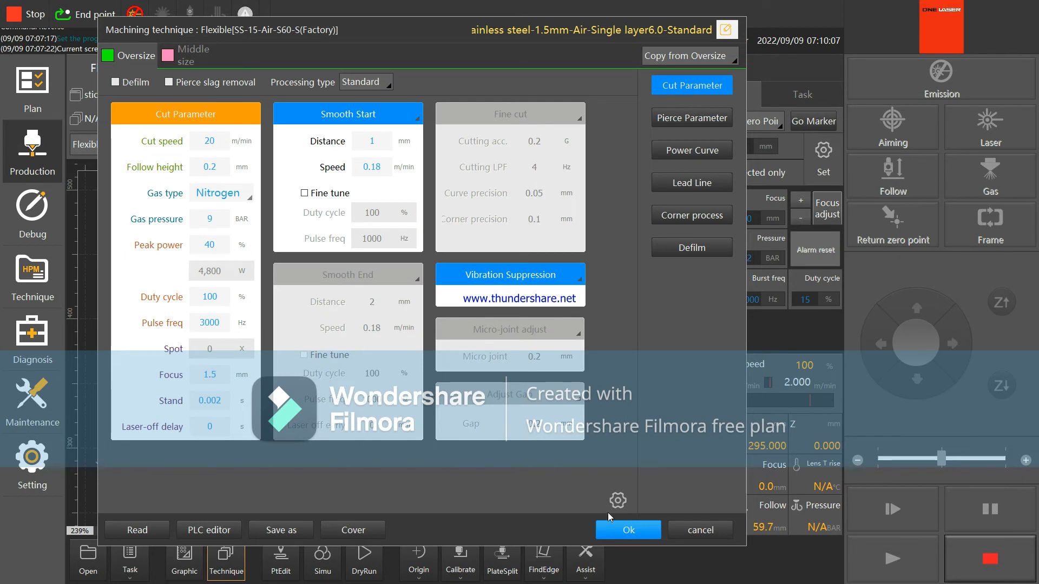
pyautogui.click(631, 531)
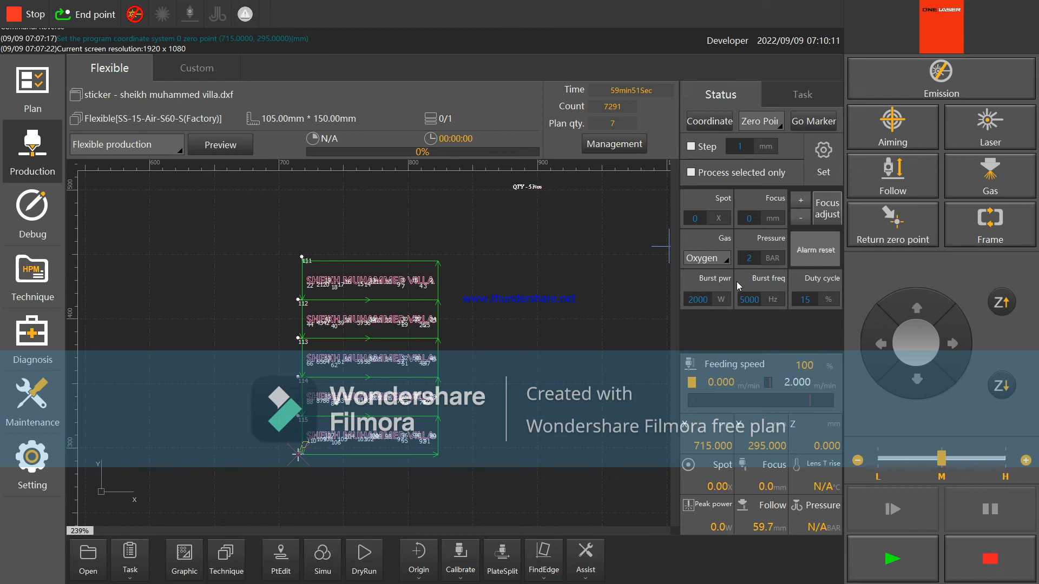
# Step: Set the machine's manual gas to Nitrogen and review the manual calibration of the laser head
pyautogui.click(710, 263)
pyautogui.click(705, 283)
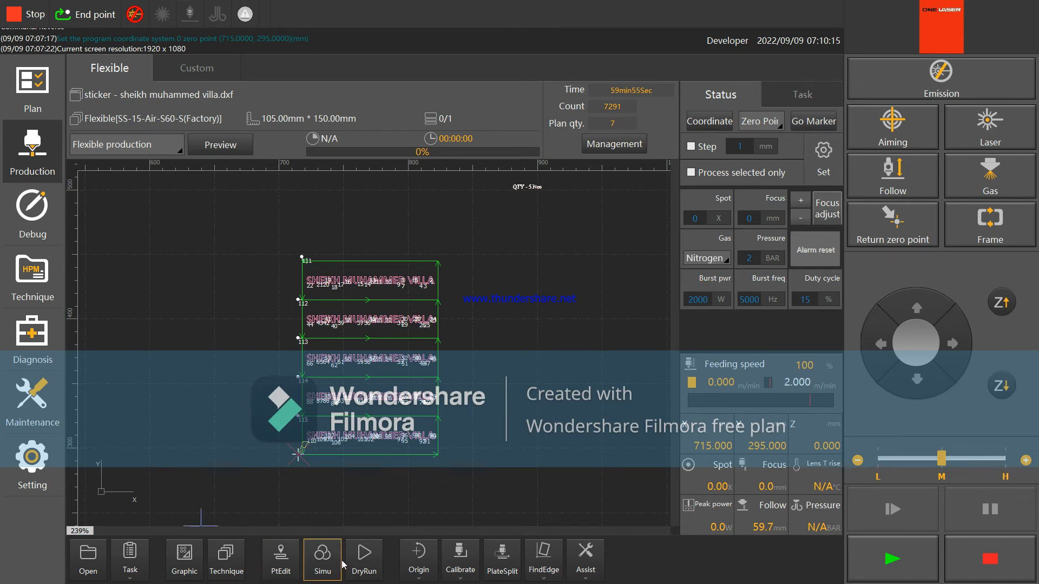
pyautogui.click(459, 557)
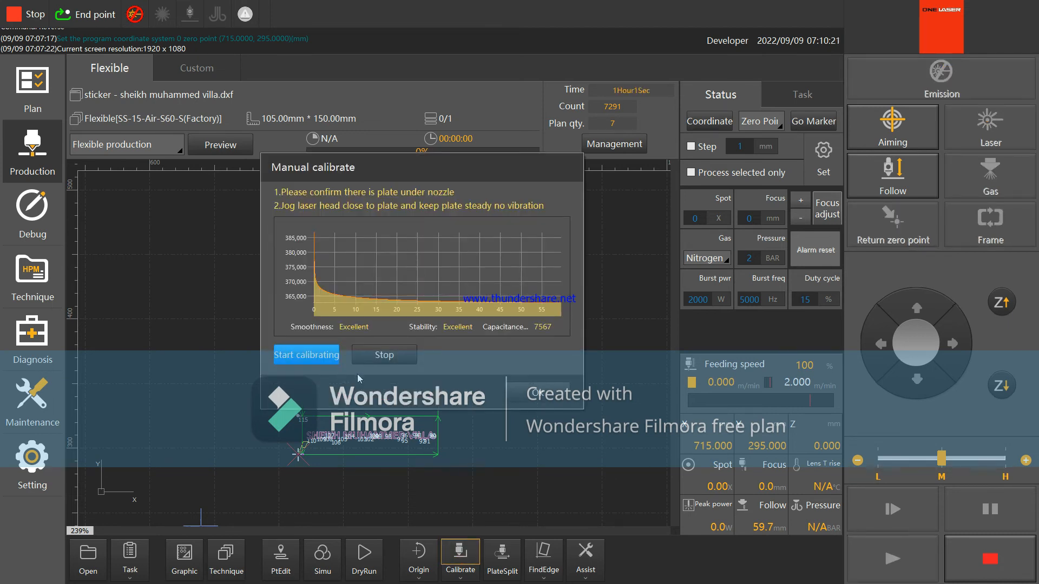
pyautogui.click(530, 388)
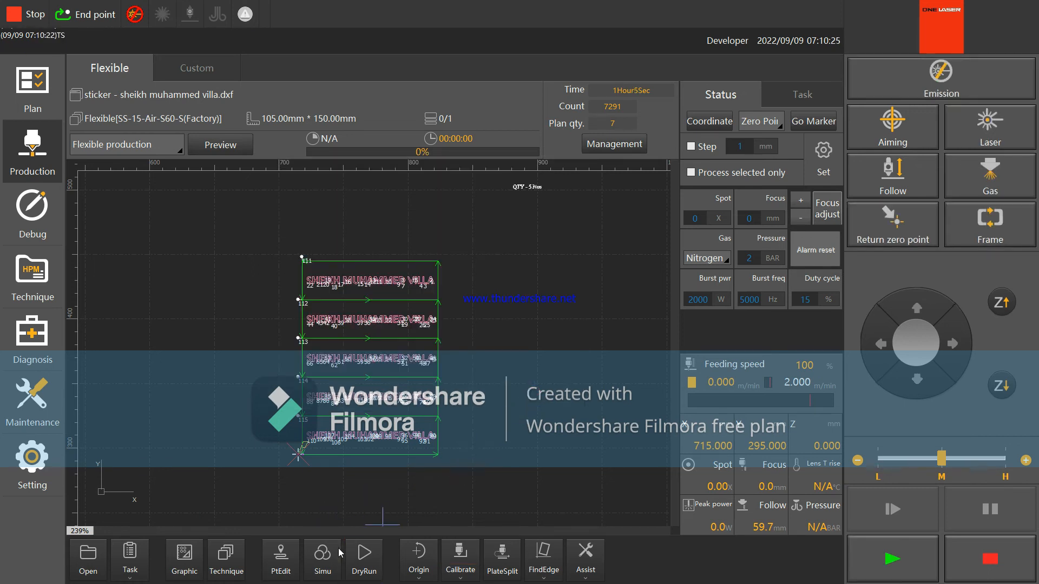
# Step: Select the whole sticker array and run a cutting simulation of it
pyautogui.moveTo(457, 489); pyautogui.dragTo(250, 232)
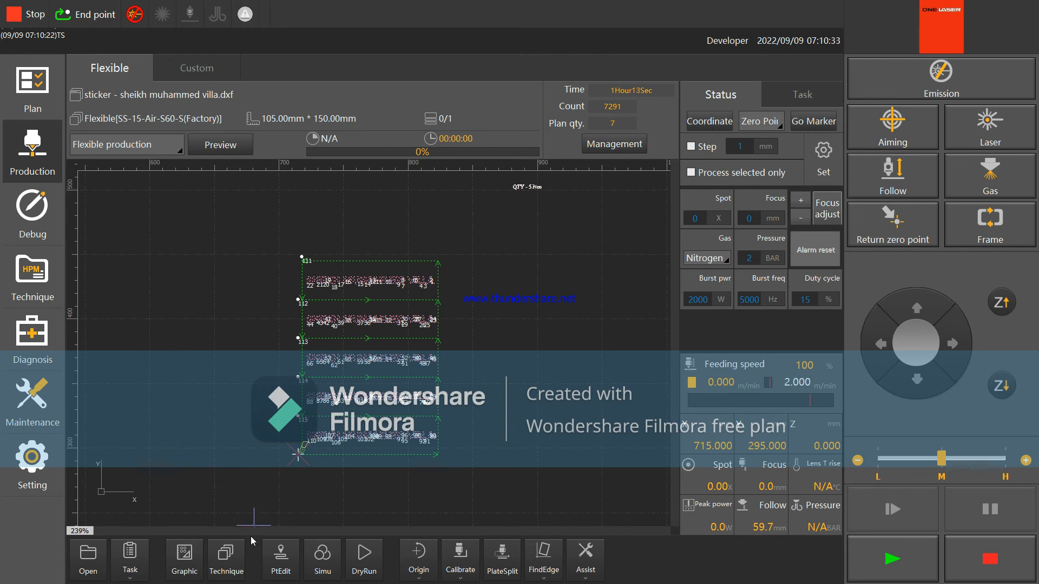
pyautogui.click(320, 562)
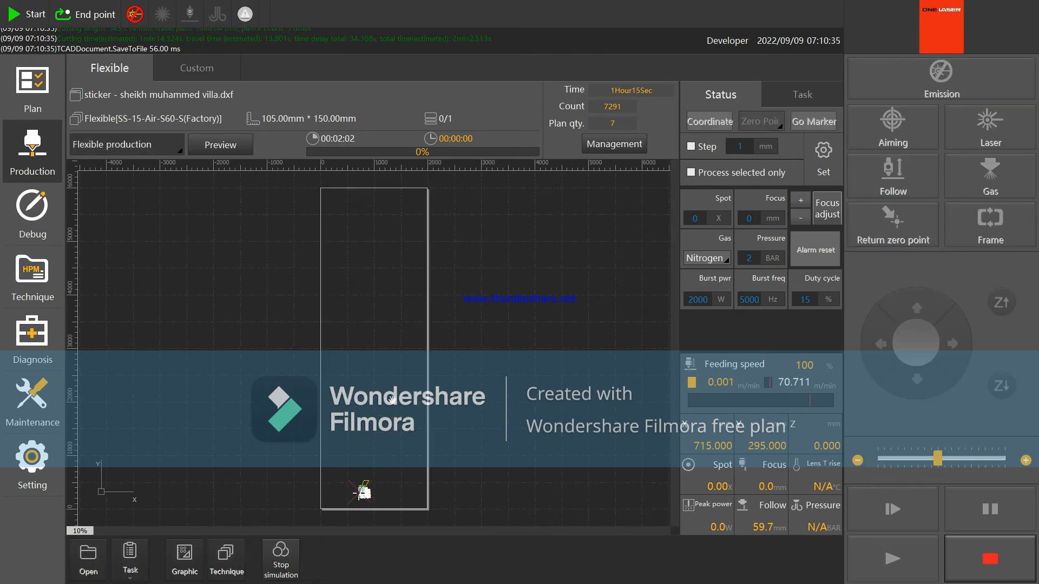
pyautogui.scroll(10, 360, 494)
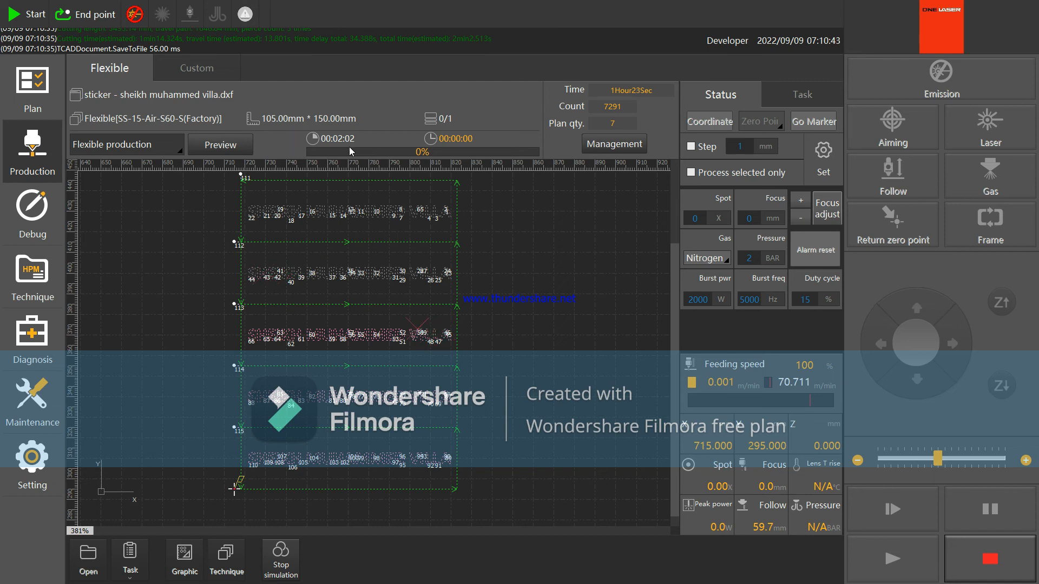
# Step: Stop the running simulation, sort the sticker array's cutting order Bottom to Top, and accept the edited drawing
pyautogui.click(288, 565)
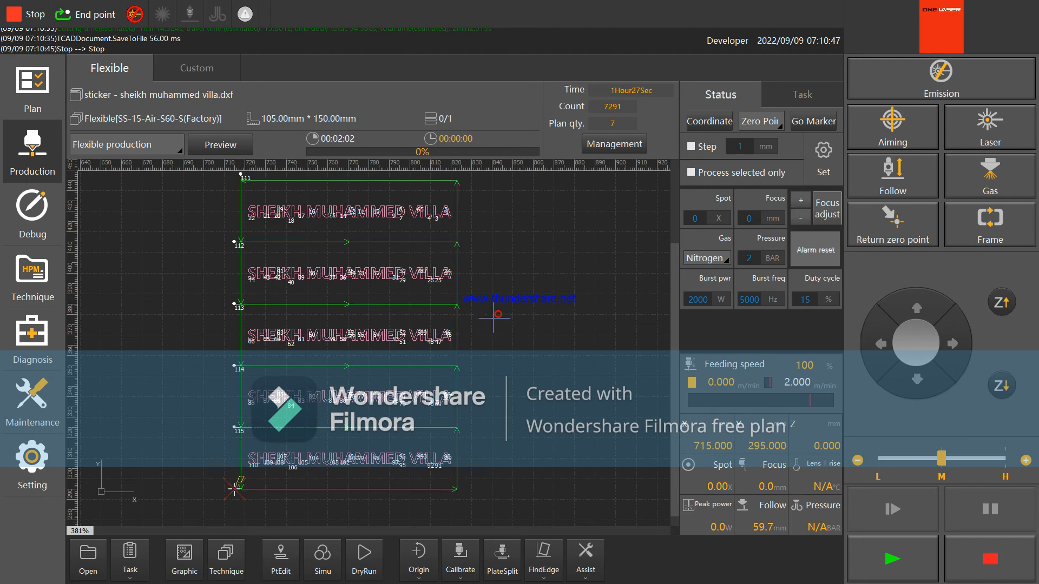
pyautogui.click(184, 560)
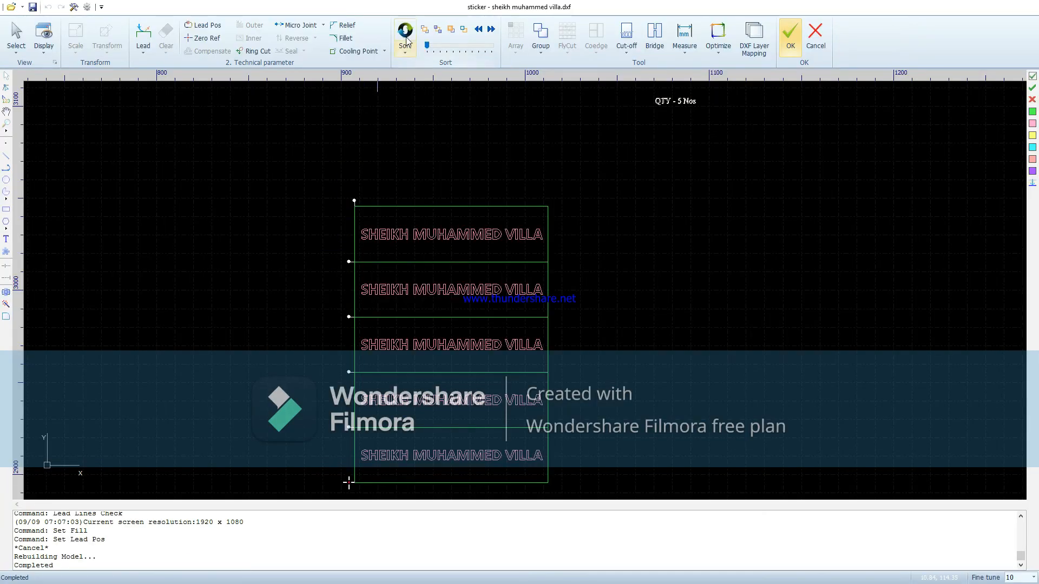
pyautogui.click(406, 52)
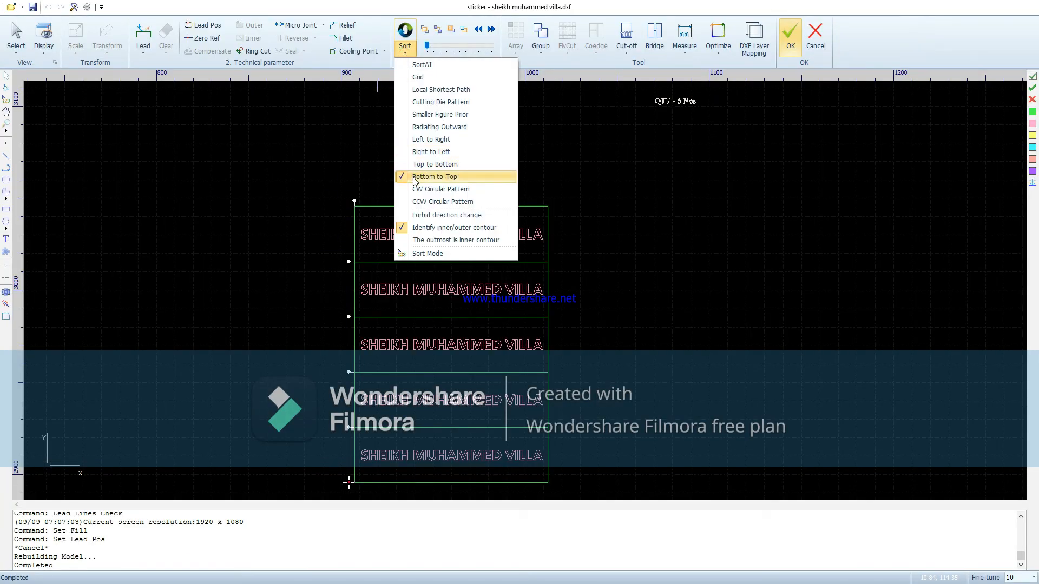
pyautogui.click(424, 177)
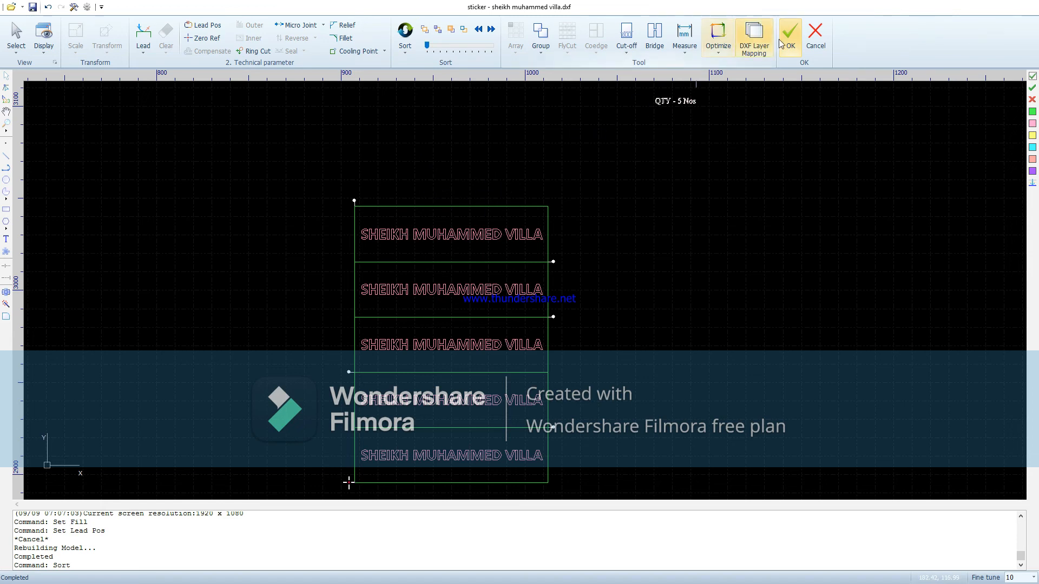
pyautogui.click(789, 36)
# Step: Simulate cutting the re-sorted sticker array, inspect the cutting sequence up close, and stop the simulation
pyautogui.scroll(10, 363, 492)
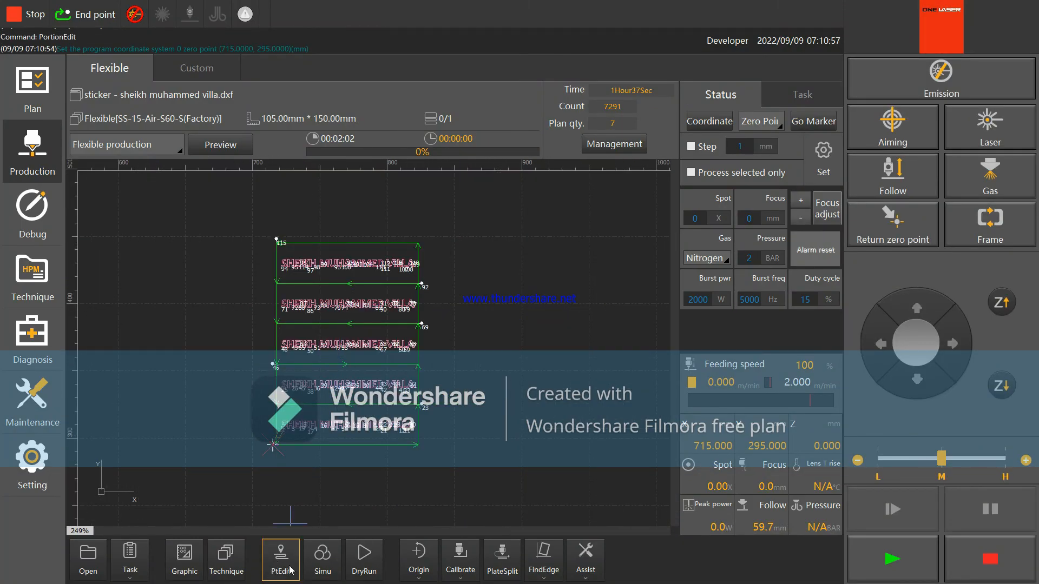
pyautogui.click(322, 554)
pyautogui.scroll(15, 336, 480)
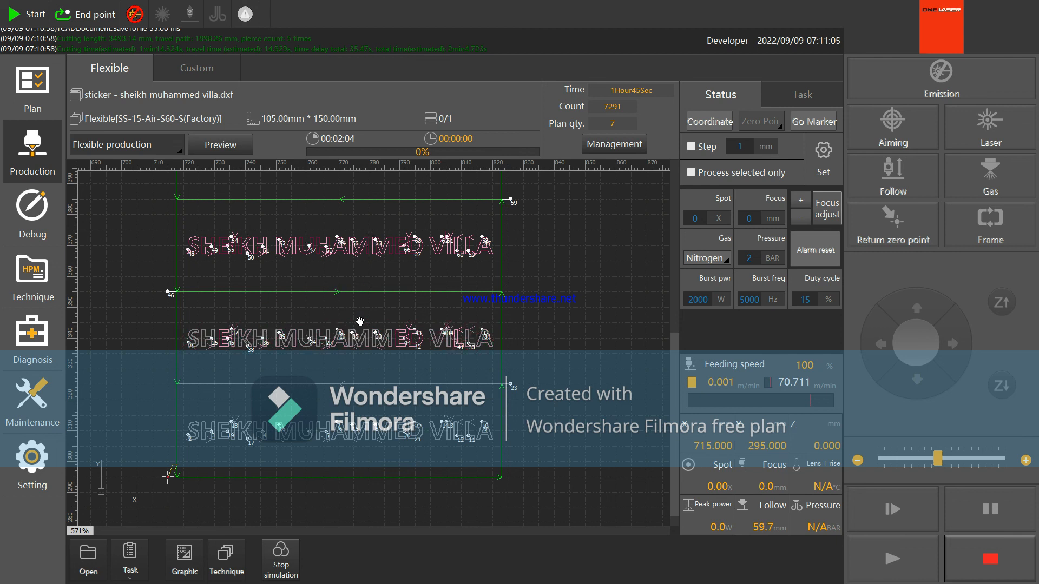
pyautogui.scroll(-3, 360, 321)
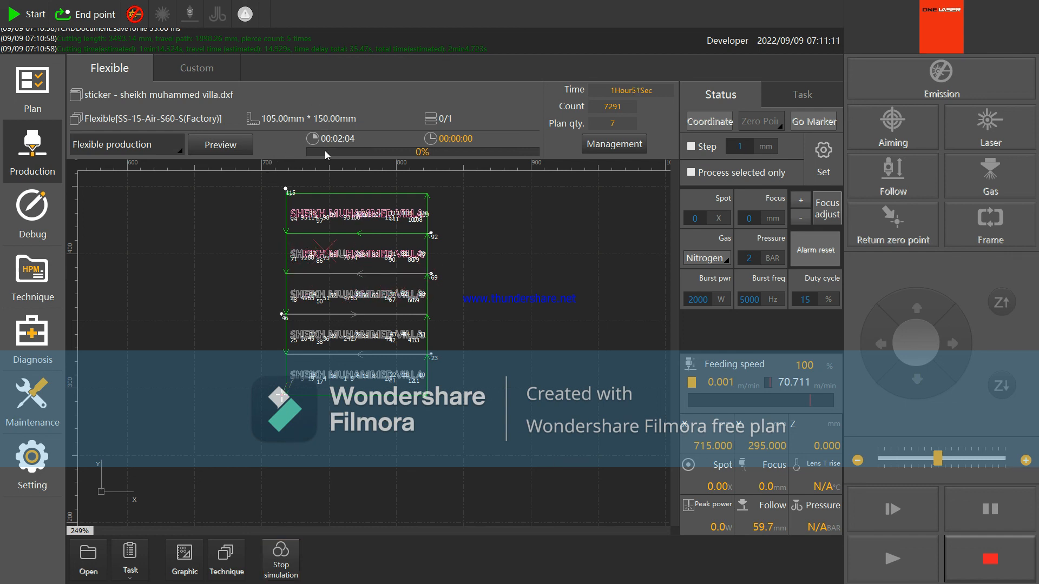
pyautogui.click(278, 557)
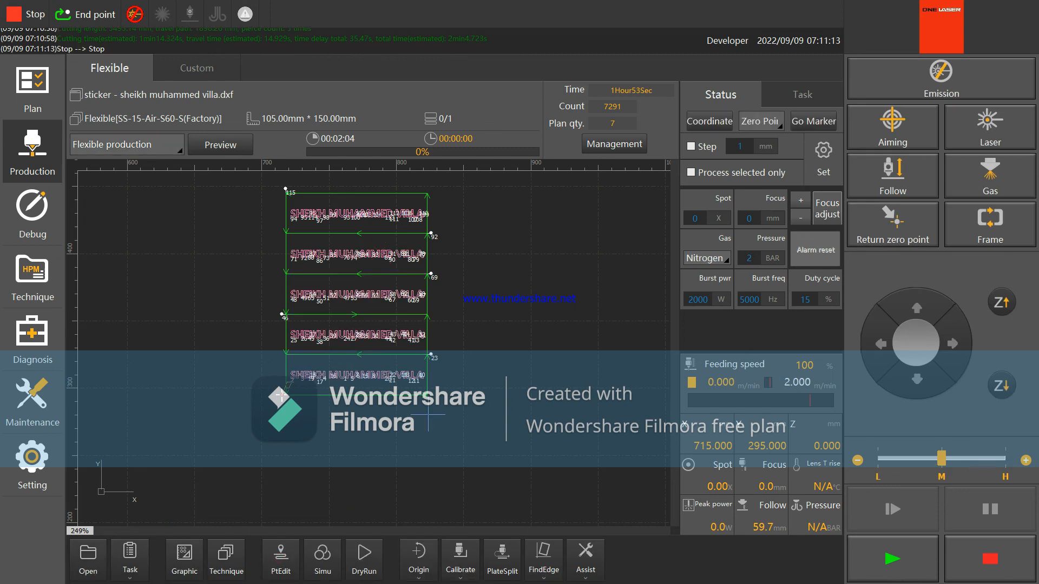
# Step: Minimize the laser cutting control window to return to the desktop
pyautogui.scroll(-1, 303, 411)
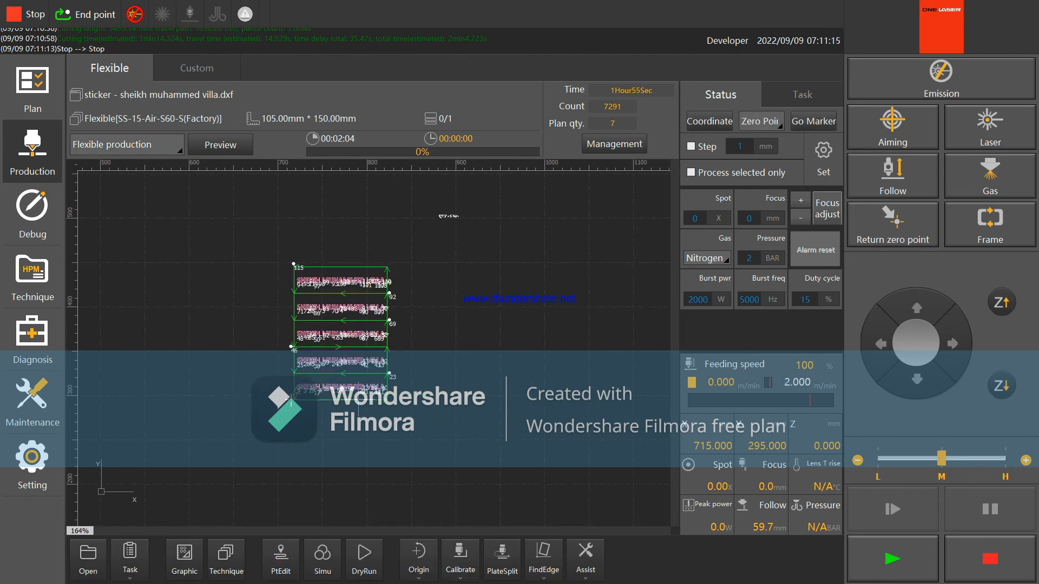
pyautogui.scroll(1, 398, 276)
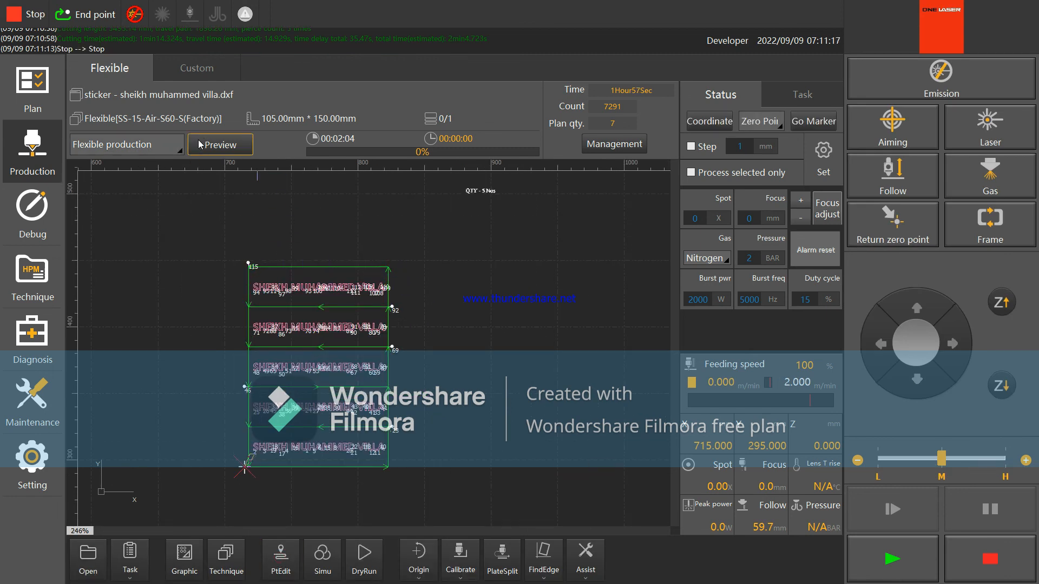
pyautogui.moveTo(8, 13)
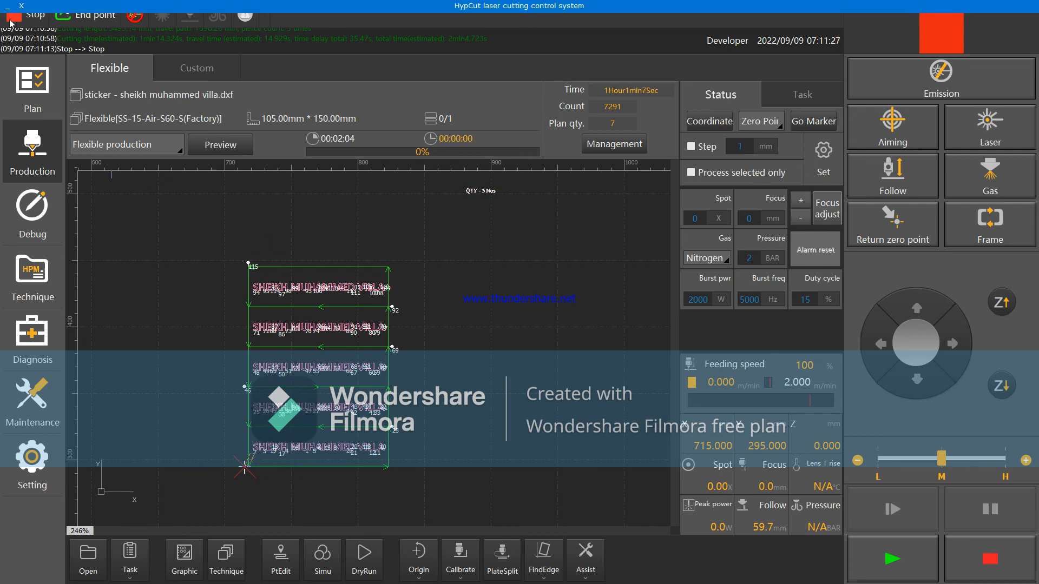
pyautogui.click(10, 8)
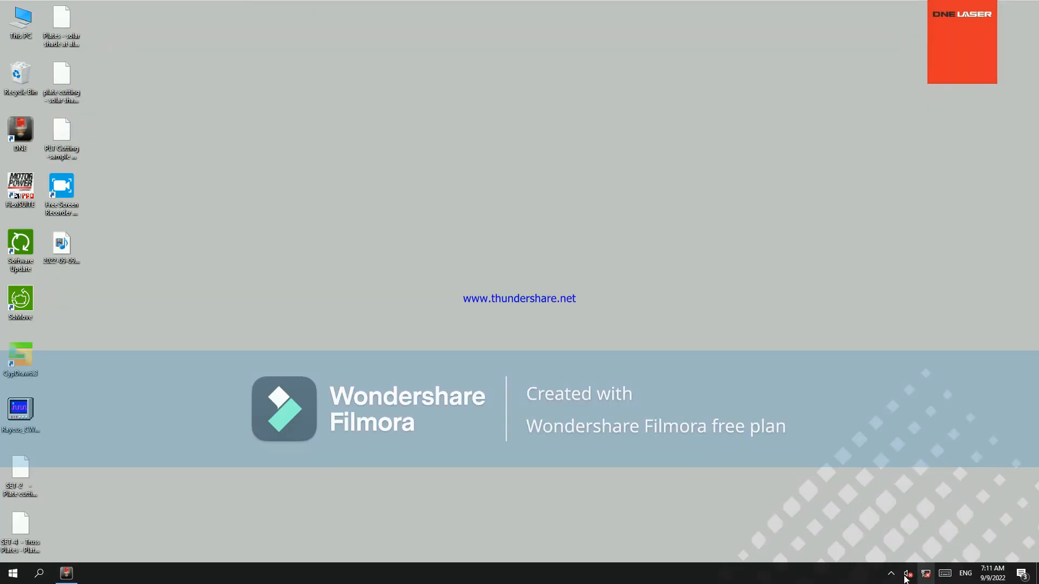